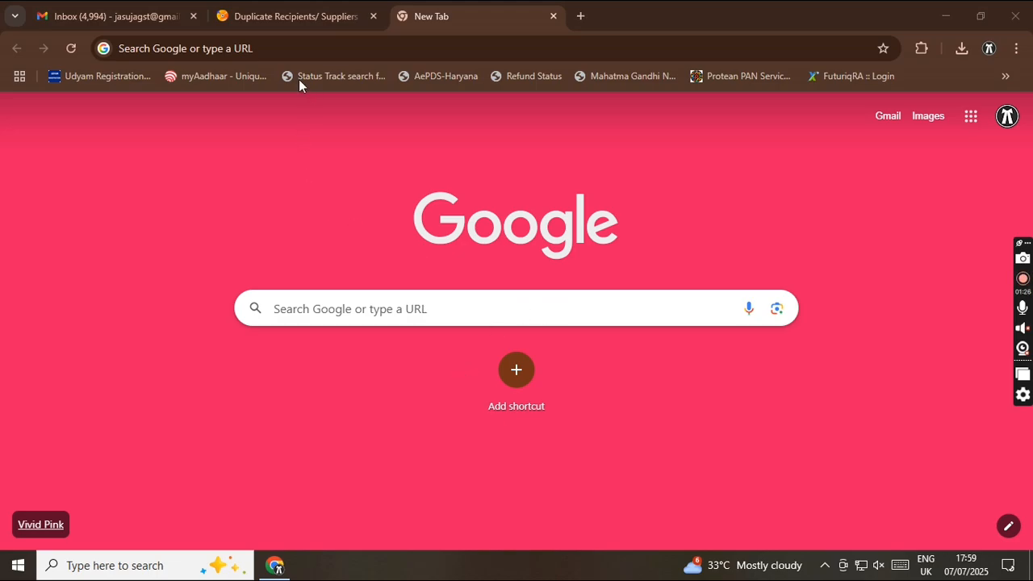
- Search Google for "udyam registration", decline precise location sharing, and open the MSME Udyam Registration result on udyamregistration.gov.in
click(260, 46)
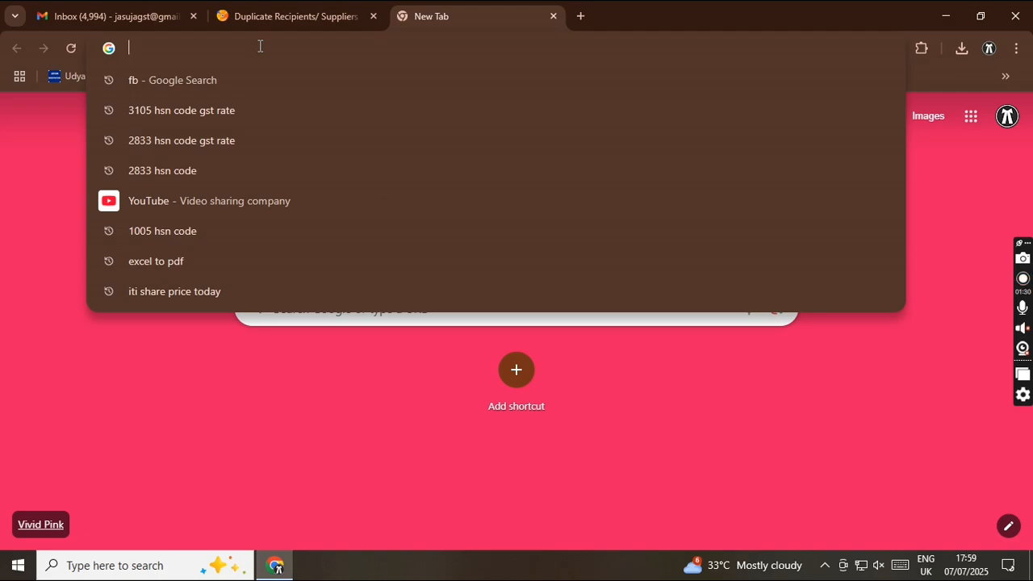
text(udyam registration)
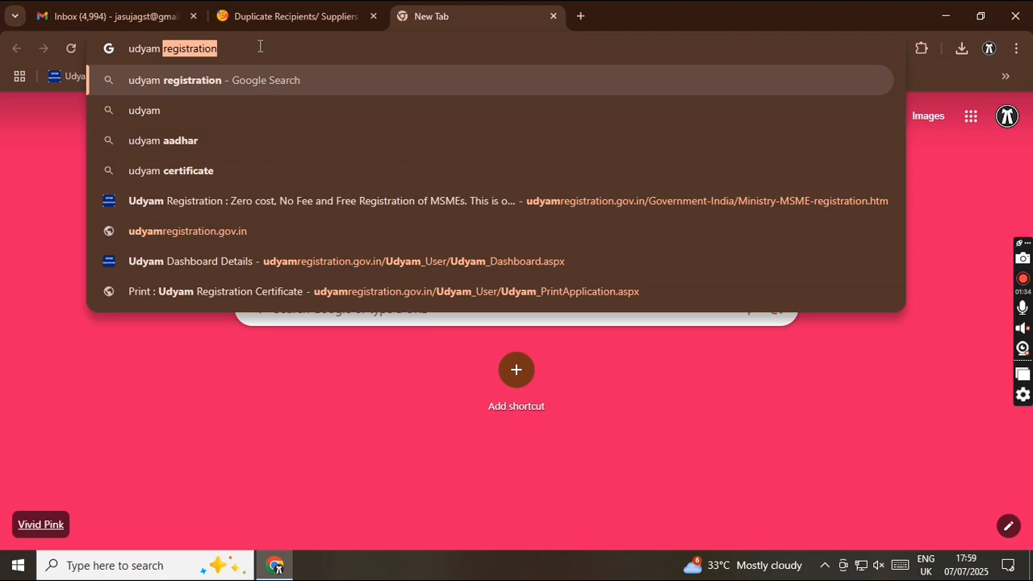
key(Return)
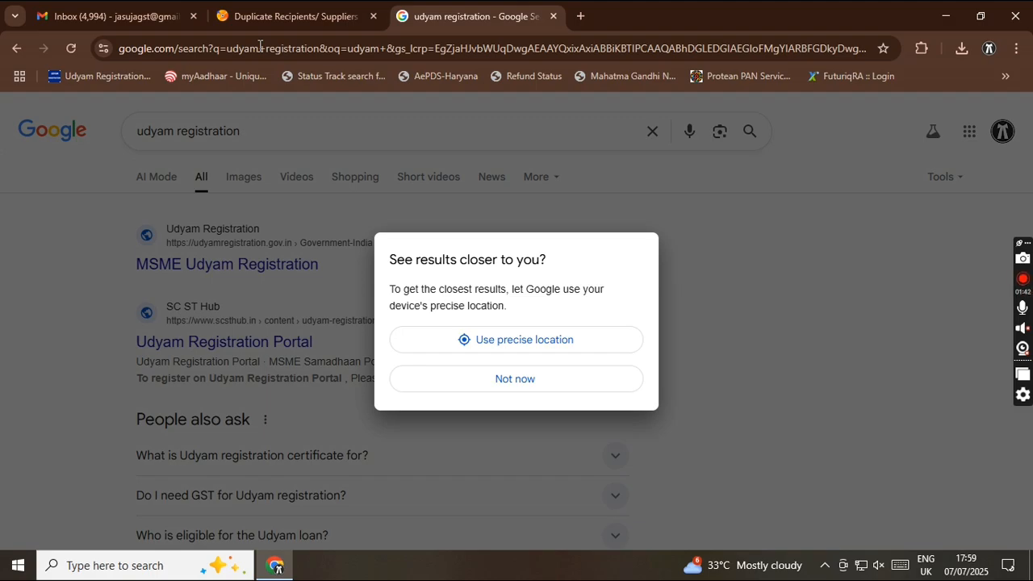
click(494, 381)
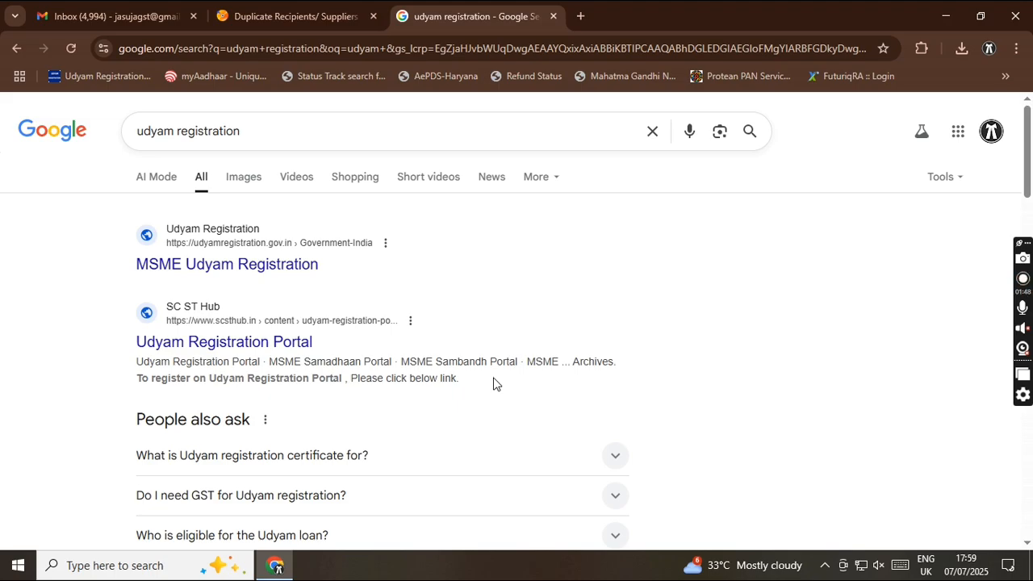
scroll(494, 383, down, 3)
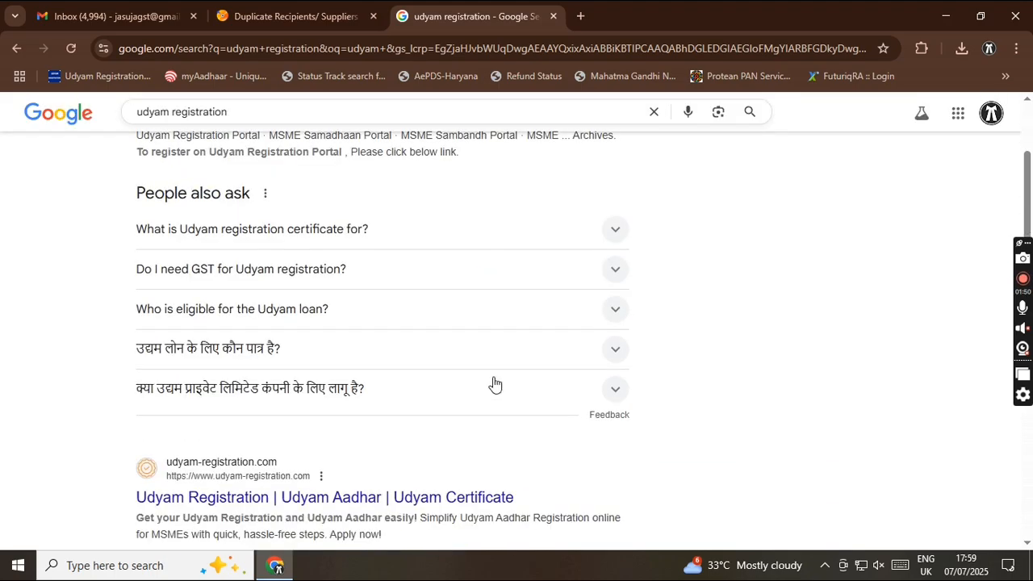
scroll(492, 385, up, 3)
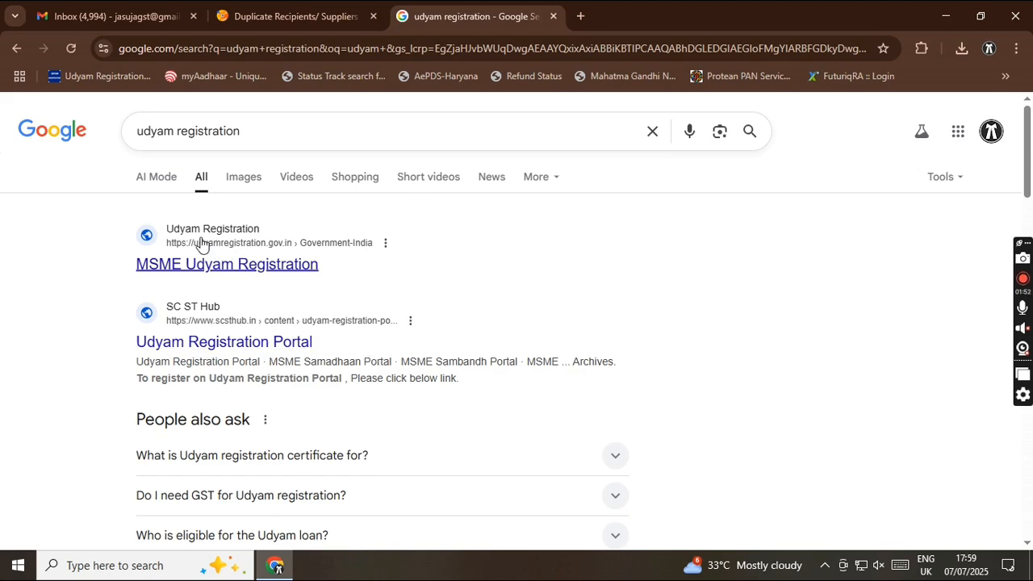
click(240, 267)
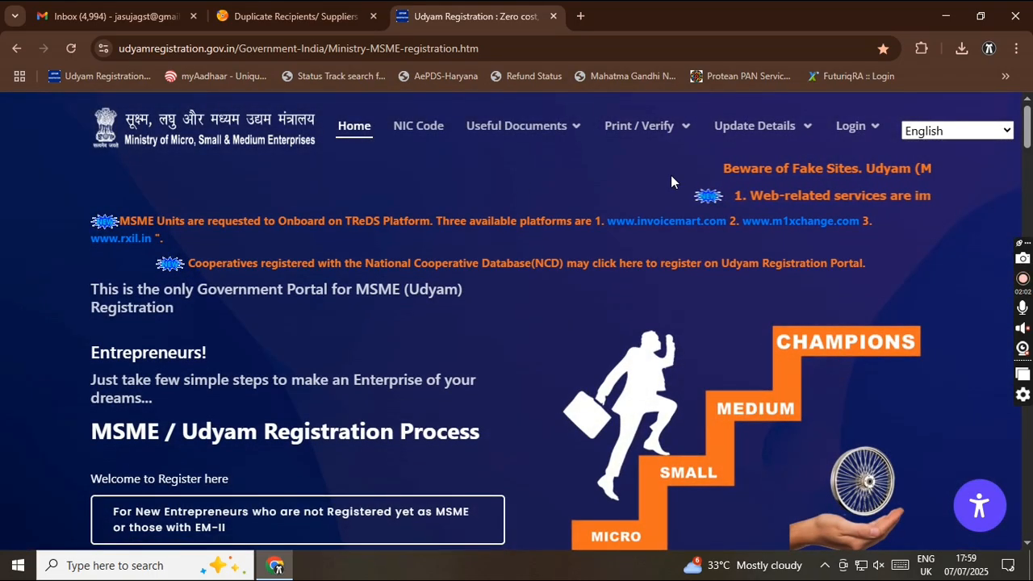
- Open the registration form for new entrepreneurs who are not yet registered as MSME or those with EM-II
scroll(670, 177, down, 1)
click(277, 443)
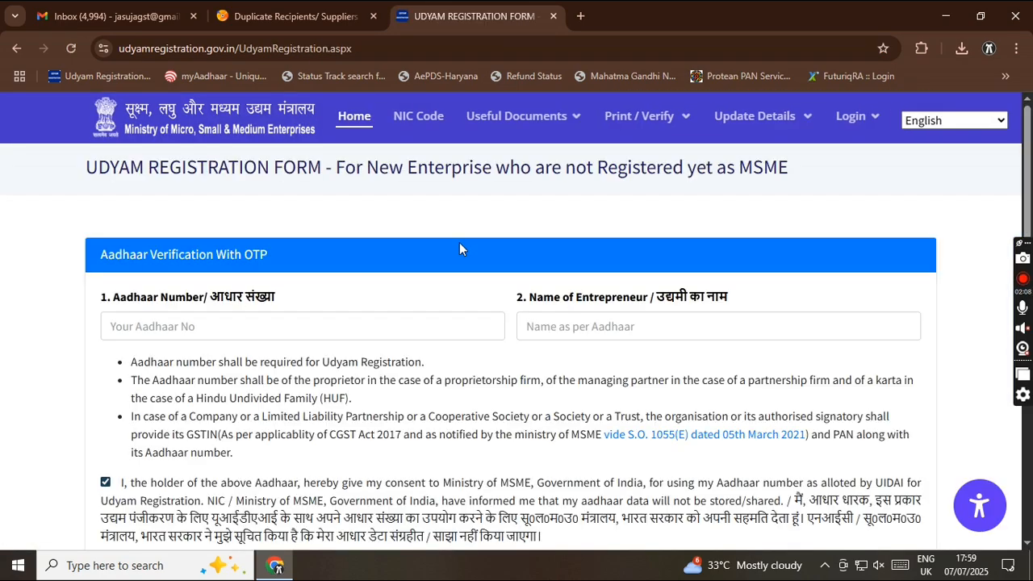
scroll(618, 326, down, 3)
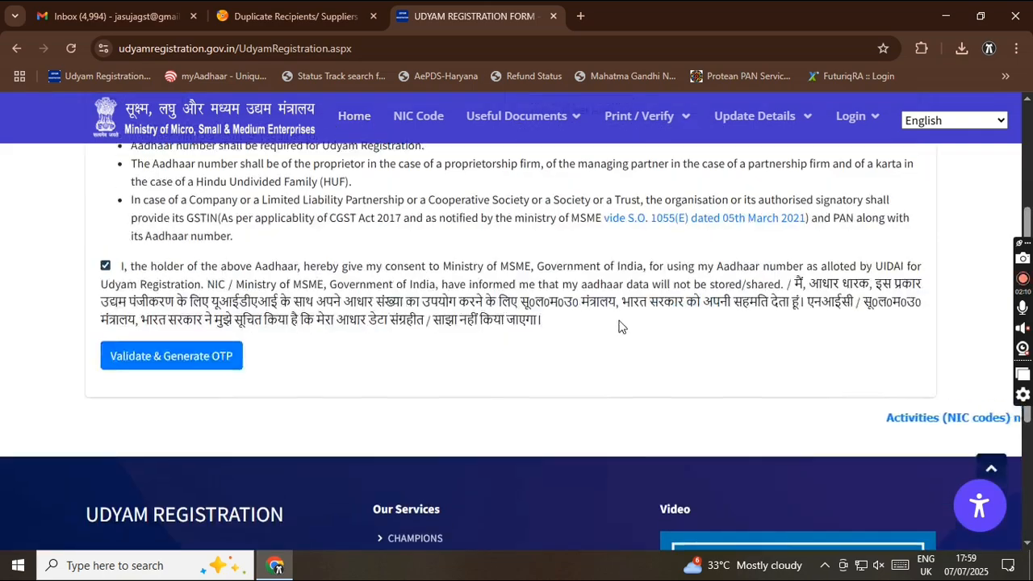
scroll(618, 326, up, 2)
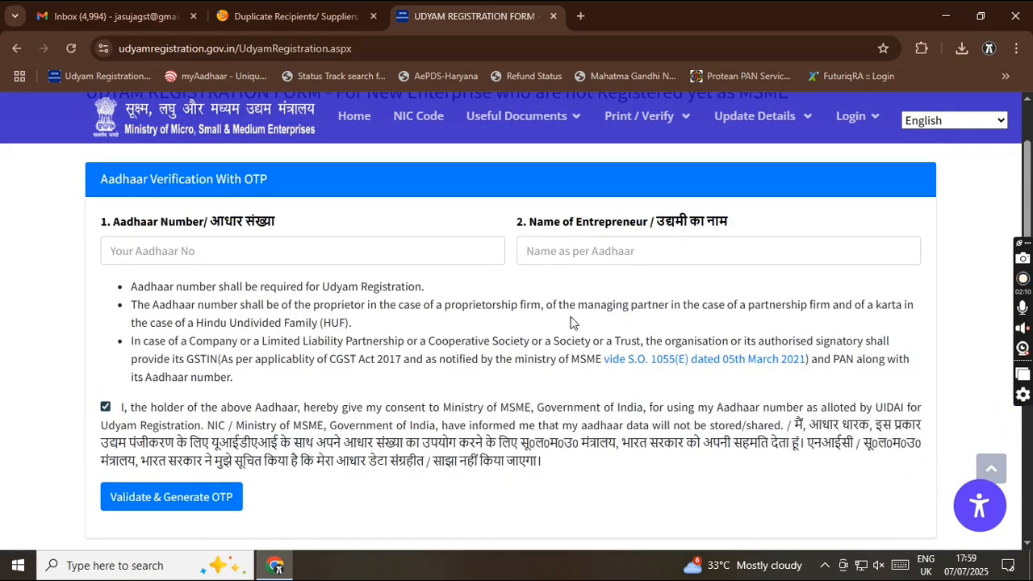
- Enter the Aadhaar number and the entrepreneur's name as per Aadhaar, and validate them to generate an OTP
click(257, 251)
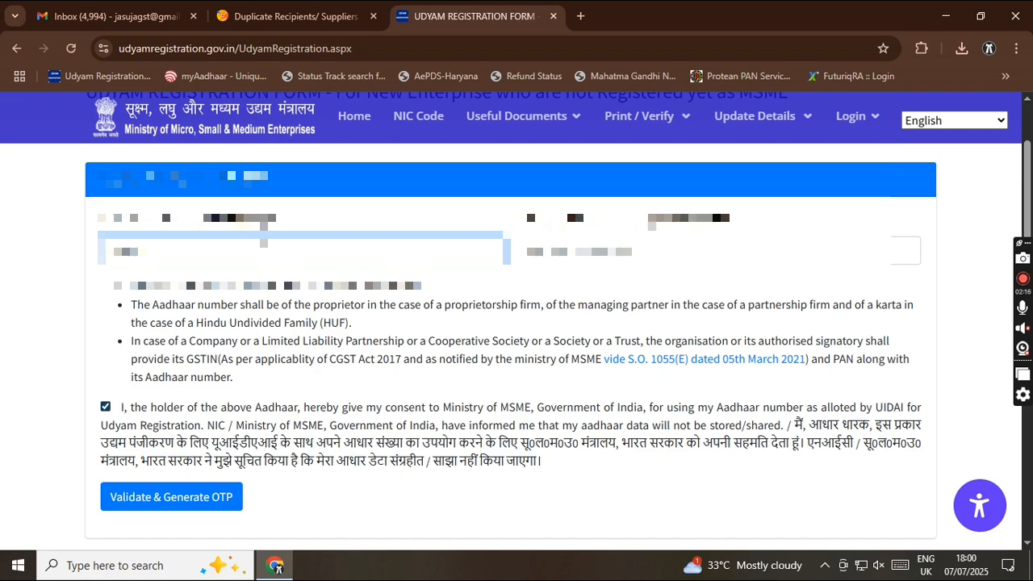
key(Tab)
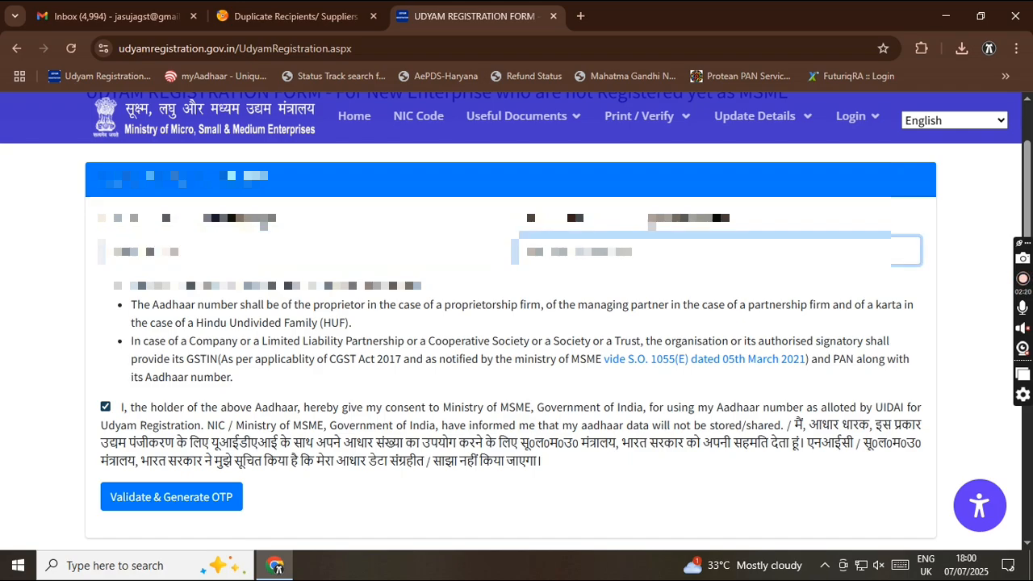
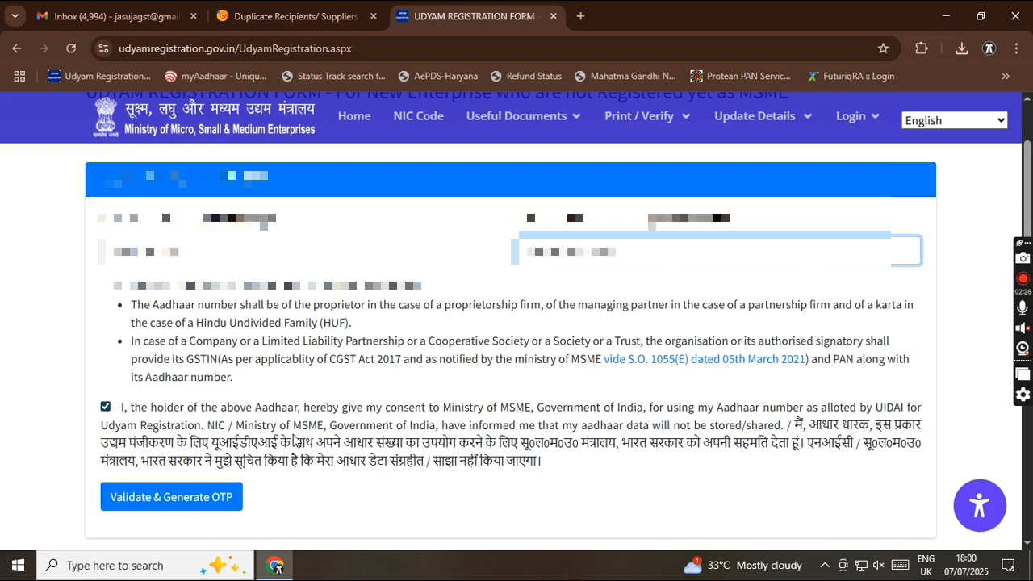
click(168, 498)
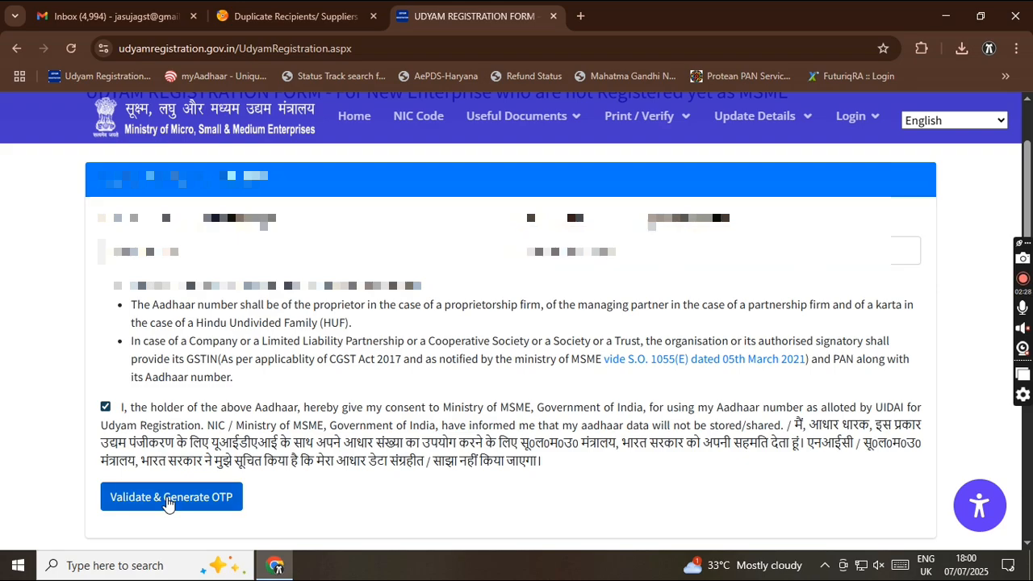
- Enter the one-time password sent to the mobile number in the OTP code field and validate it
scroll(168, 501, down, 1)
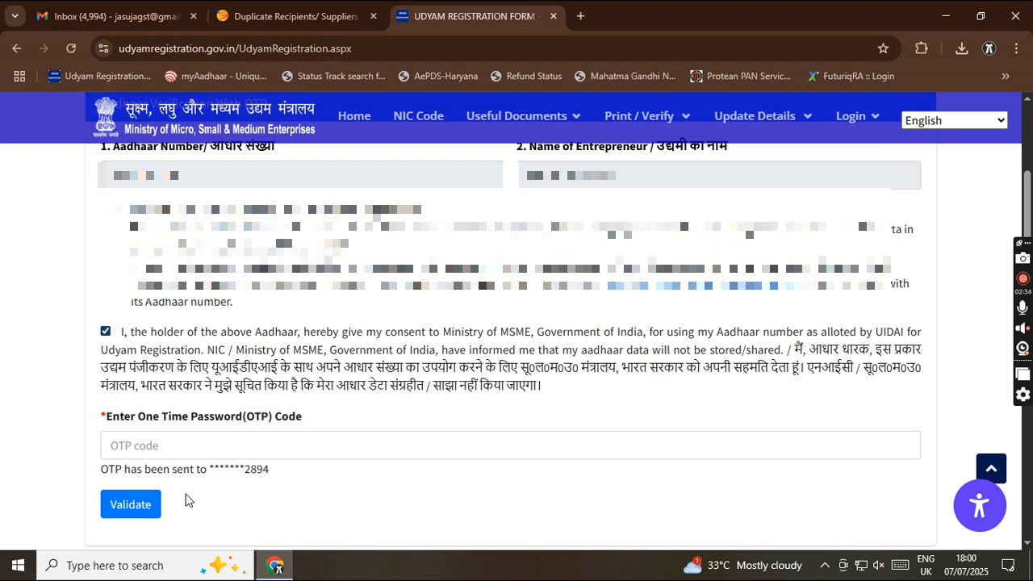
click(263, 452)
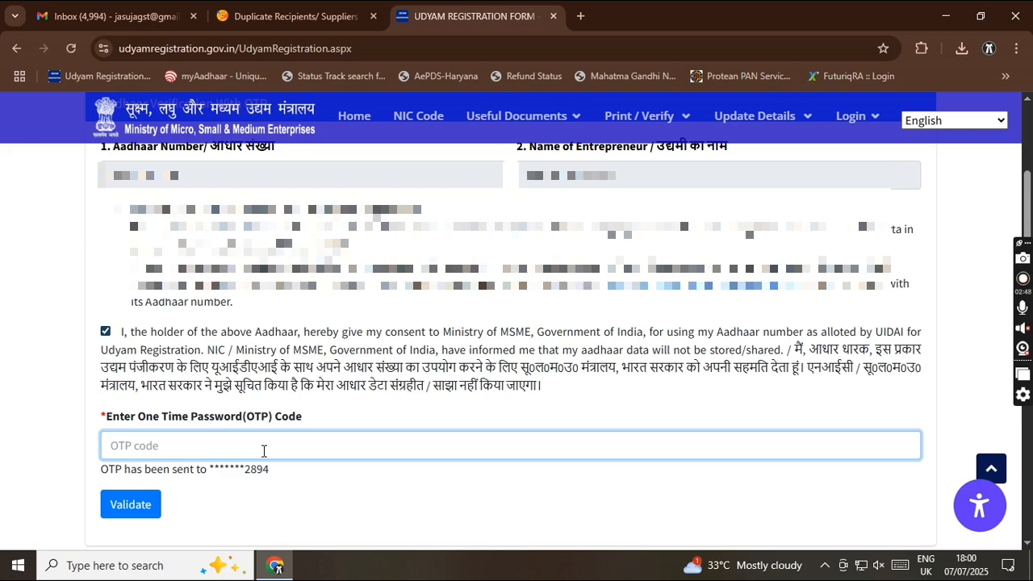
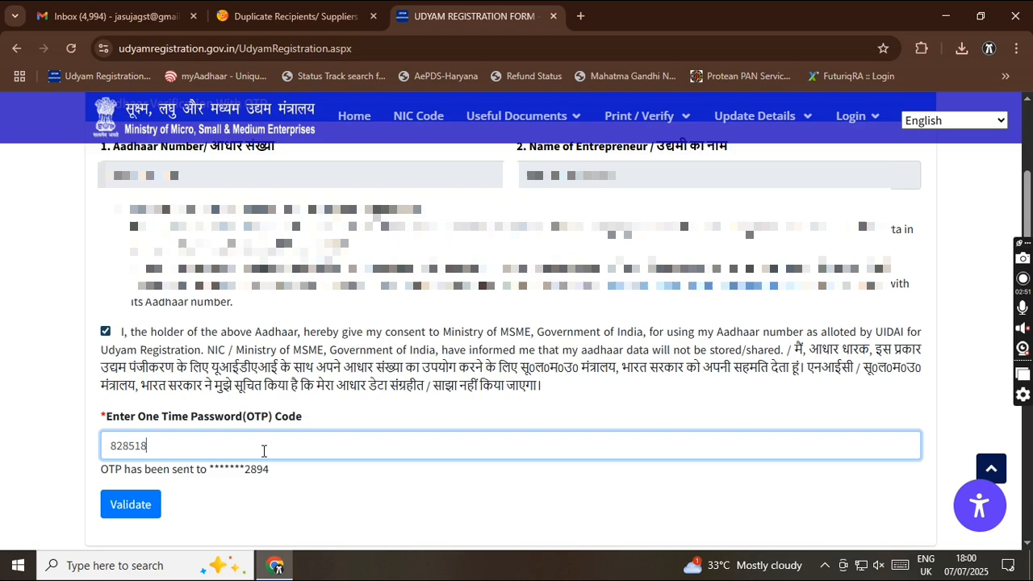
click(129, 505)
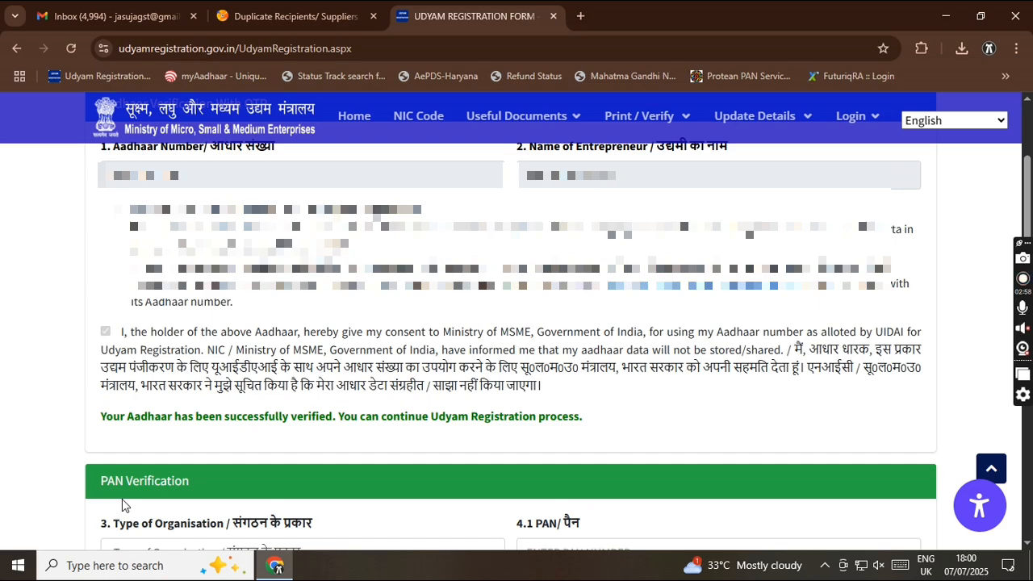
- In PAN Verification, set the type of organisation to Proprietary and enter the PAN number
scroll(164, 334, up, 1)
scroll(164, 335, down, 4)
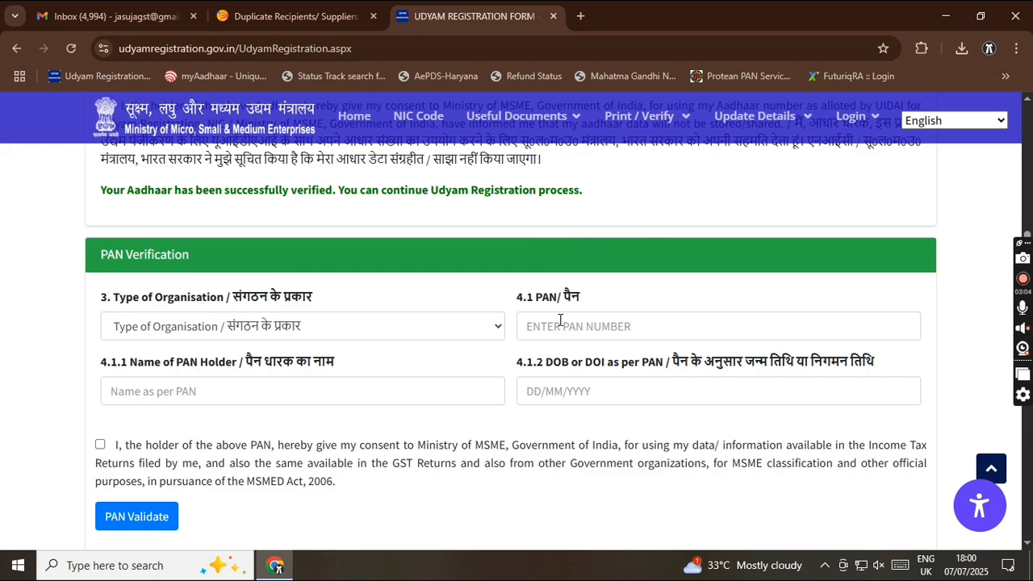
click(282, 326)
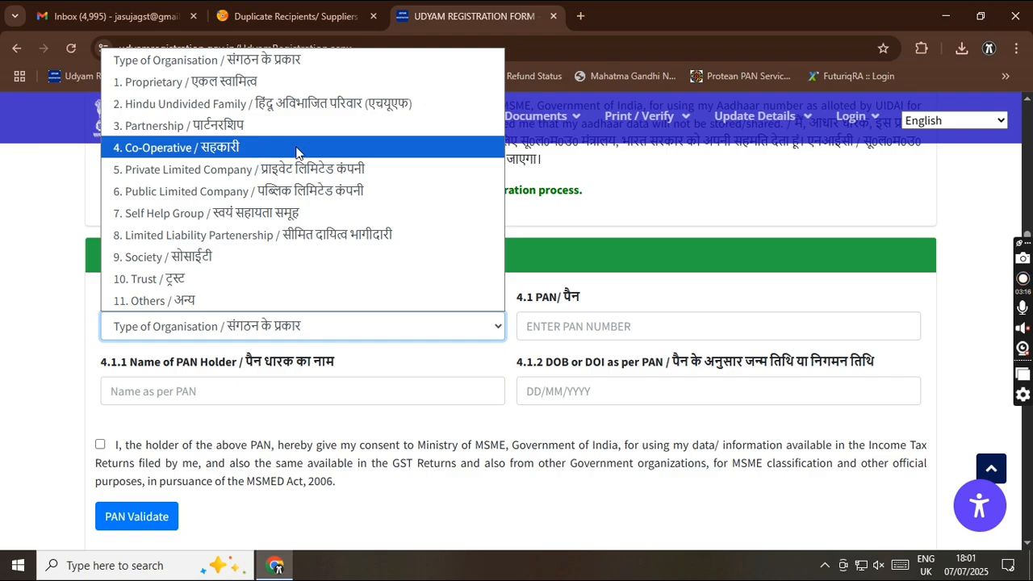
click(289, 90)
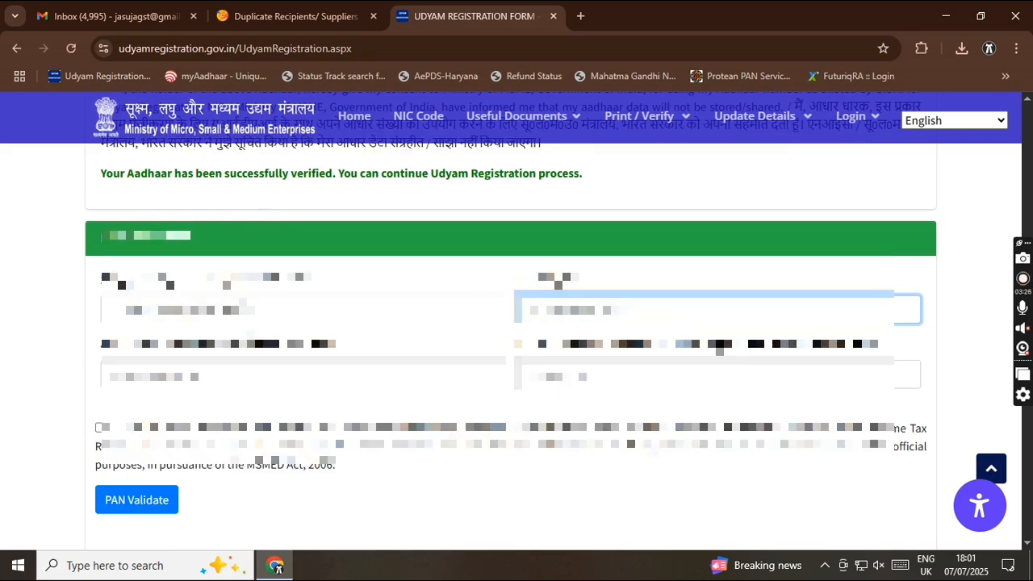
text(XXXXX)
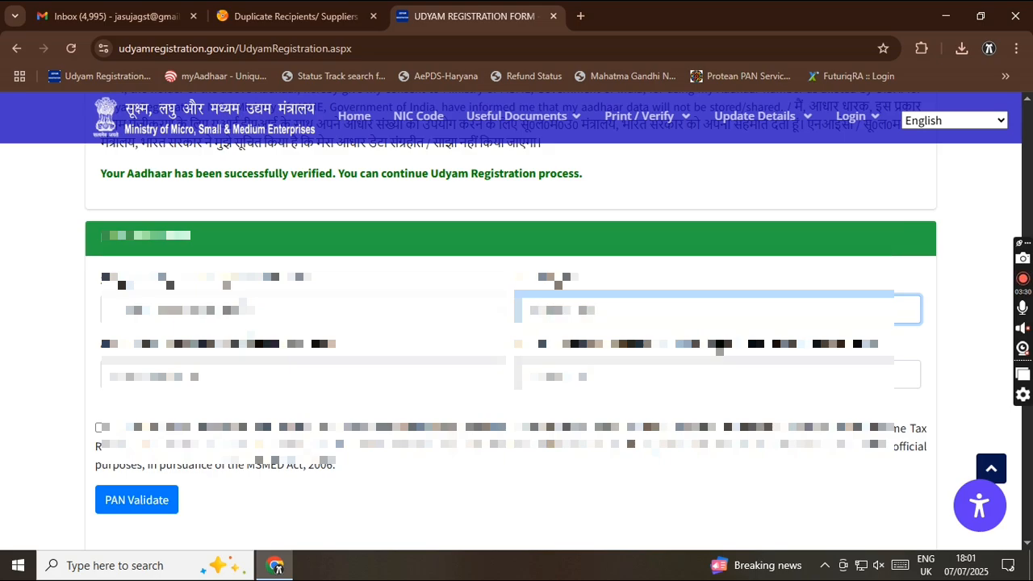
- Fill in the PAN holder's name and the date of birth as per PAN
click(243, 369)
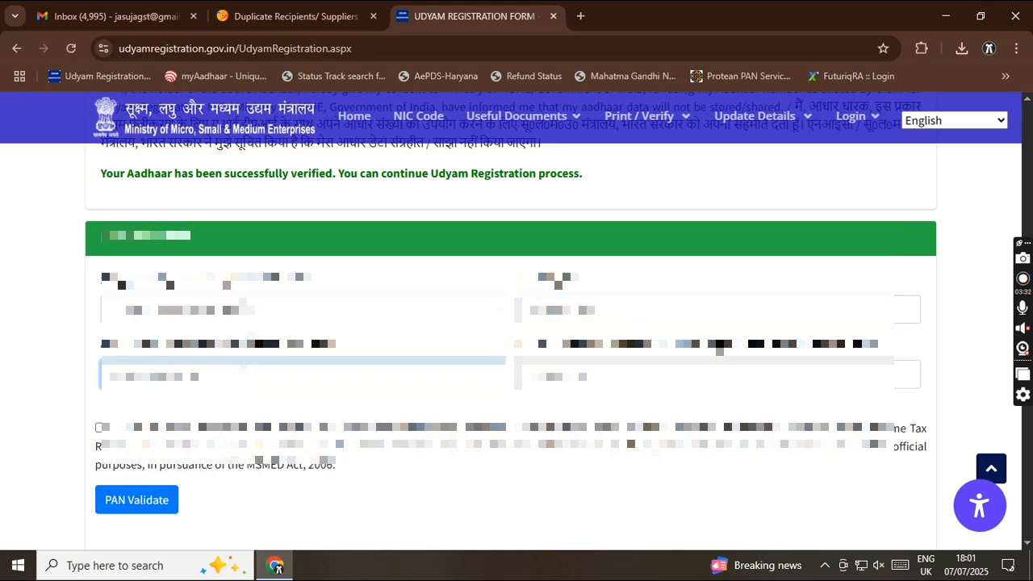
text(S)
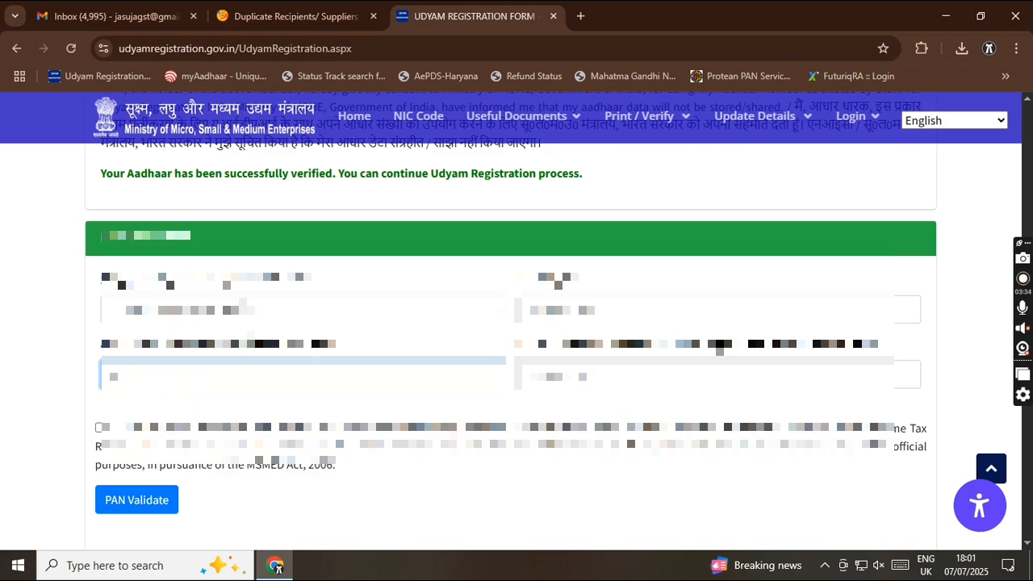
text(NJAY)
key(BackSpace)
key(BackSpace)
key(BackSpace)
key(BackSpace)
text(ANJAY)
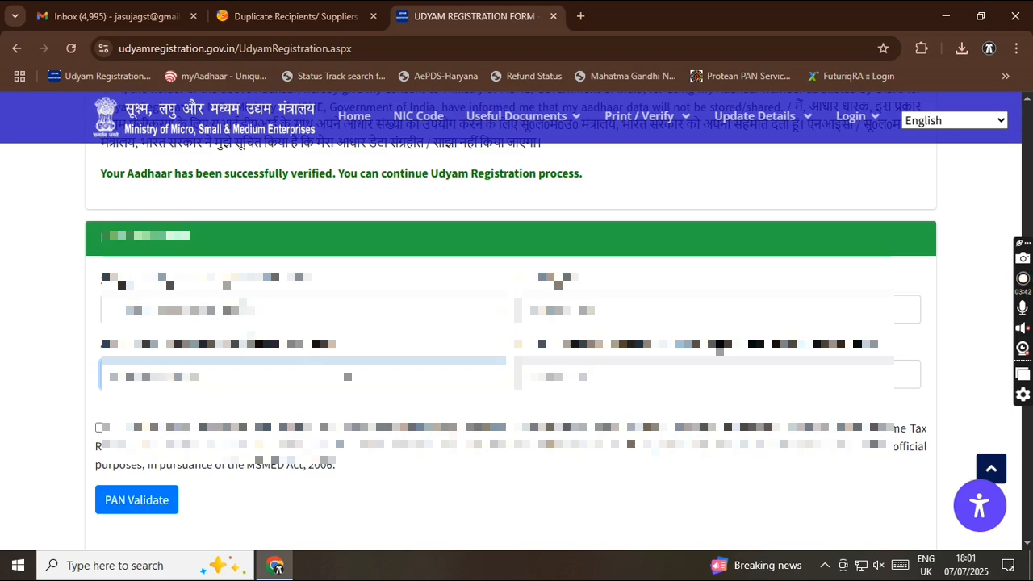
click(523, 376)
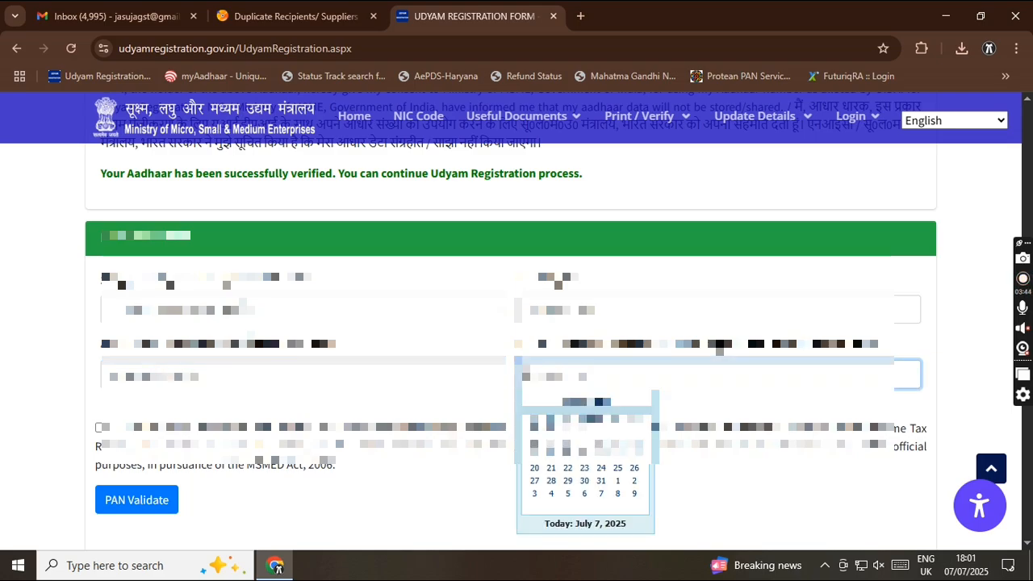
text(0)
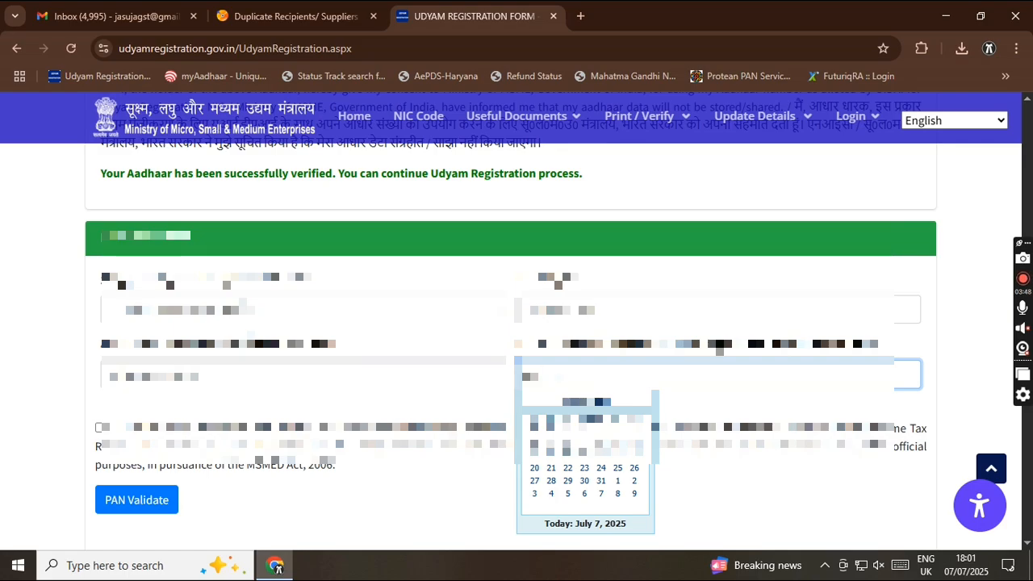
text(1990)
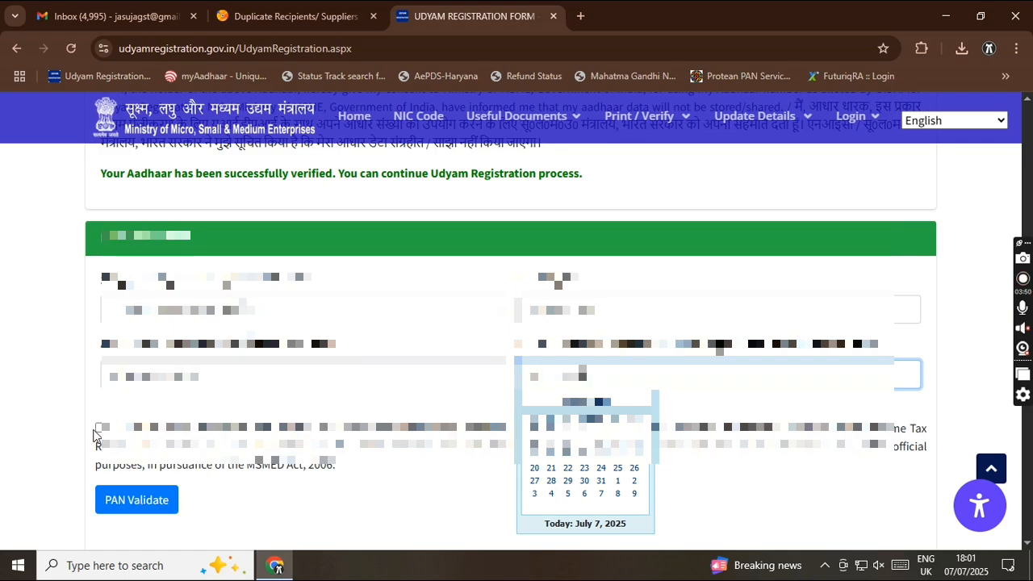
click(351, 404)
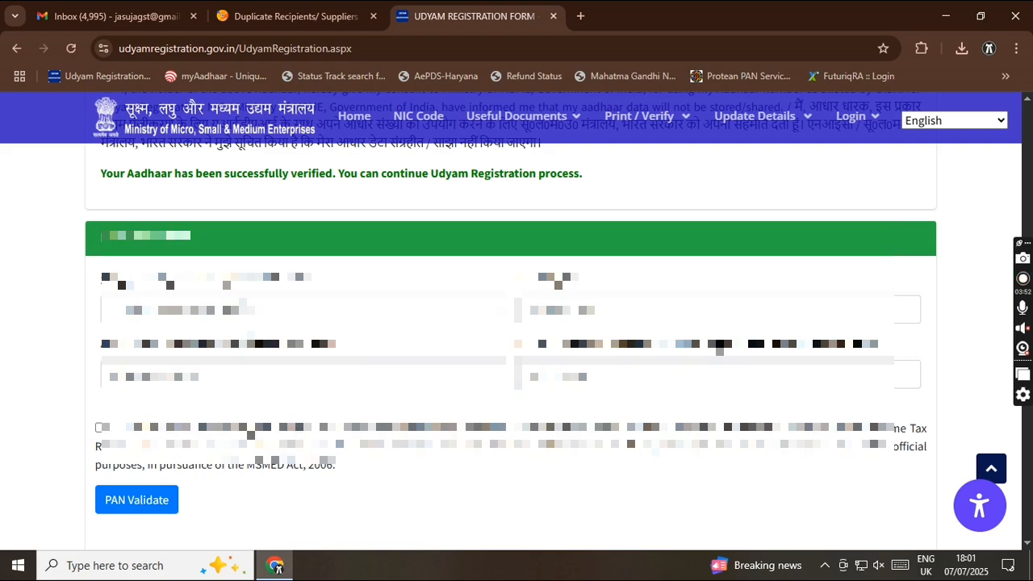
- Give the PAN holder's consent, validate the PAN, and continue to the rest of the registration form
click(98, 427)
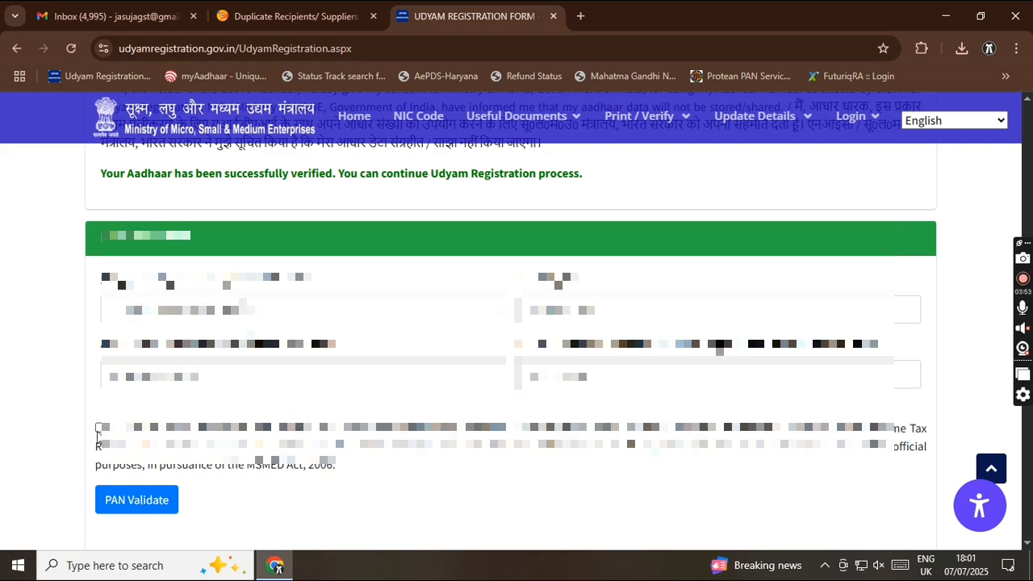
click(138, 500)
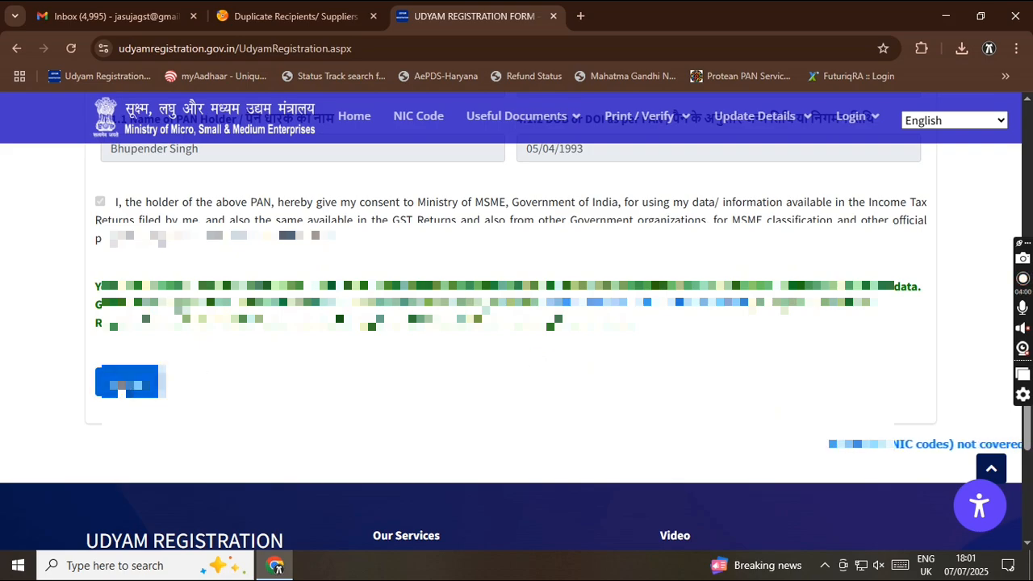
click(126, 382)
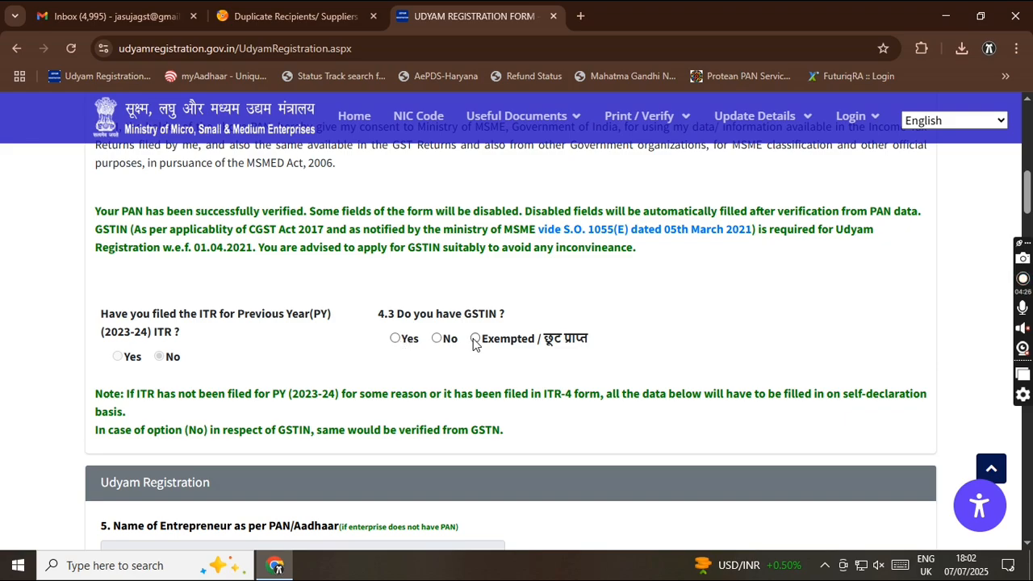
- Examine the entrepreneur's mobile number, email, social category, gender, specially abled and enterprise name fields in the Udyam Registration section
scroll(475, 342, down, 4)
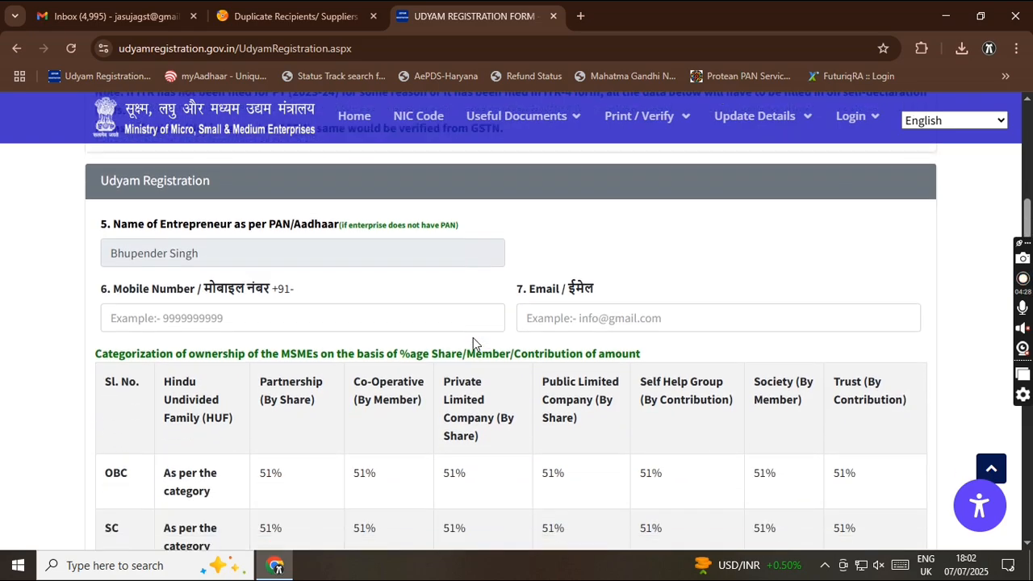
click(165, 318)
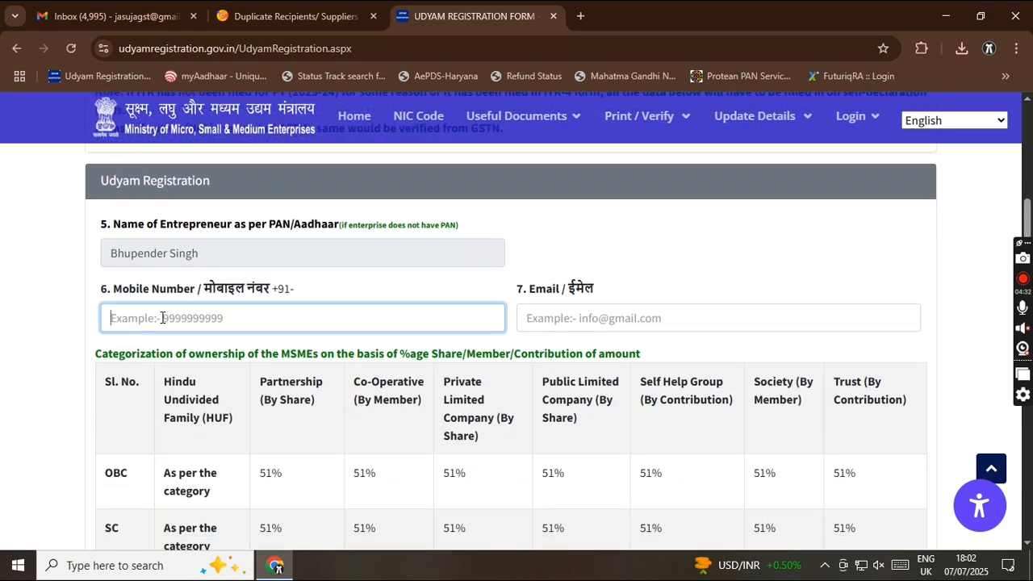
click(539, 318)
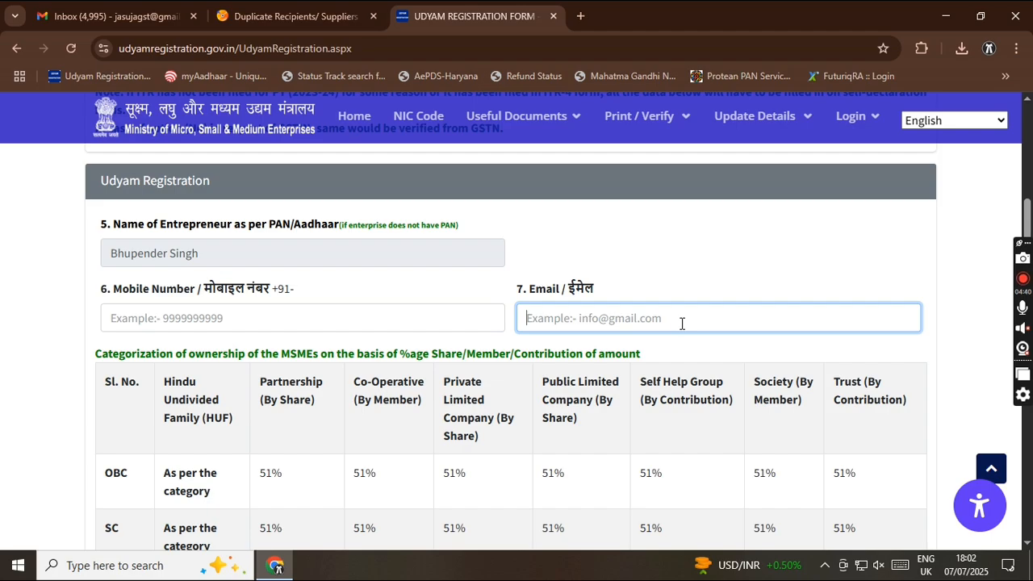
scroll(675, 325, down, 5)
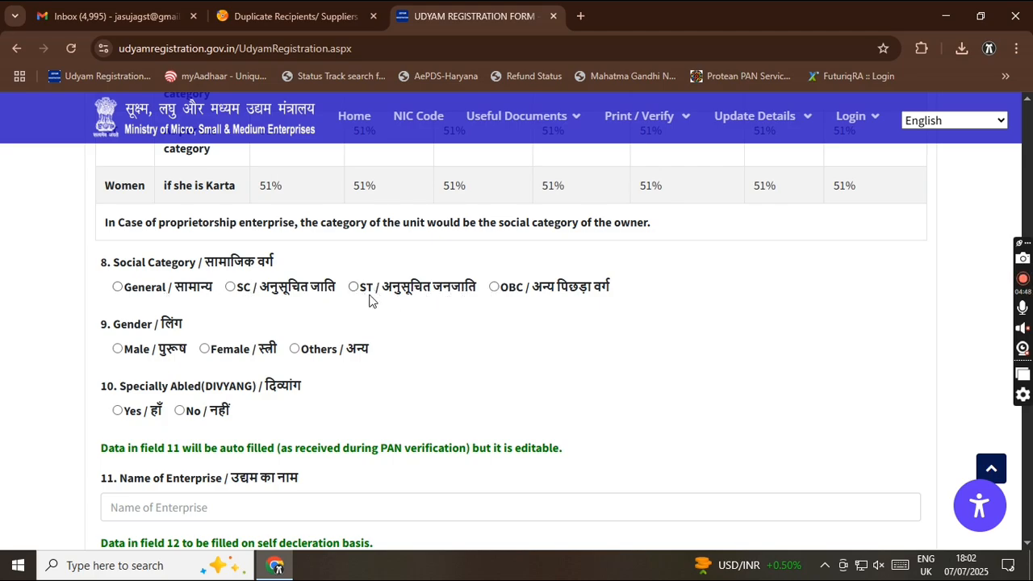
scroll(309, 300, down, 1)
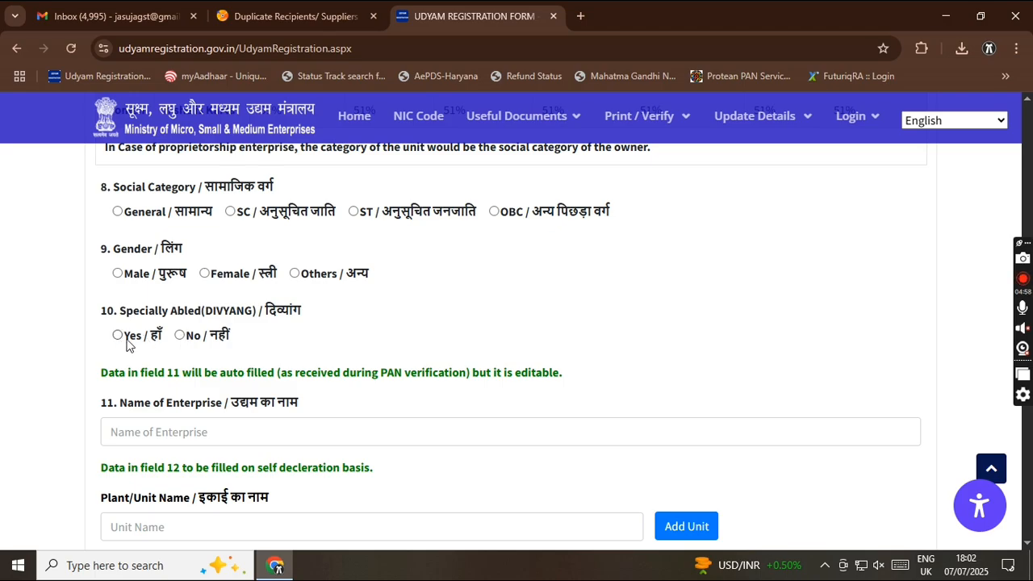
scroll(190, 343, down, 1)
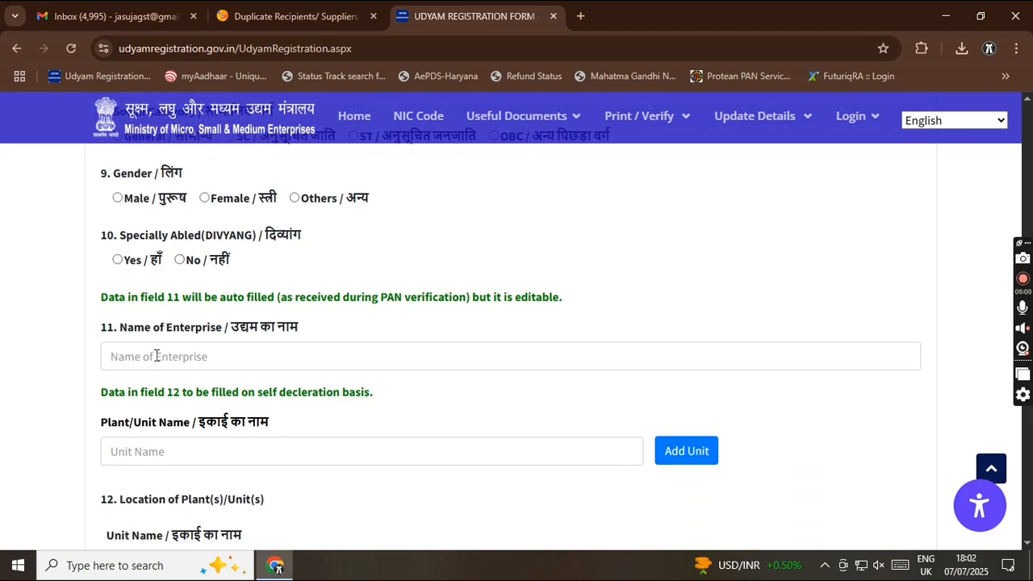
click(159, 356)
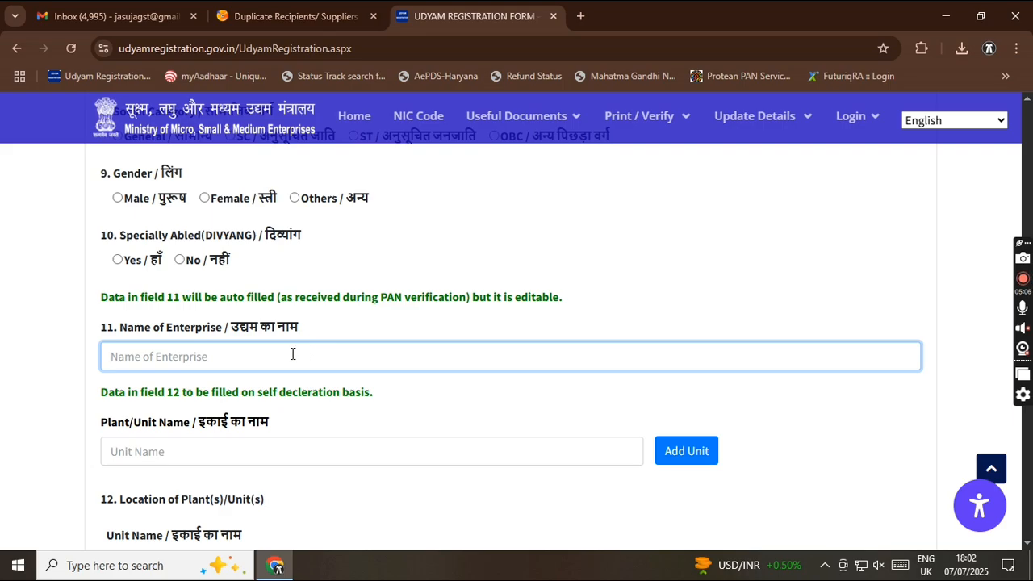
- Add a plant unit named ssss and select it as the unit name under Location of Plant(s)/Unit(s)
click(192, 459)
scroll(192, 458, down, 1)
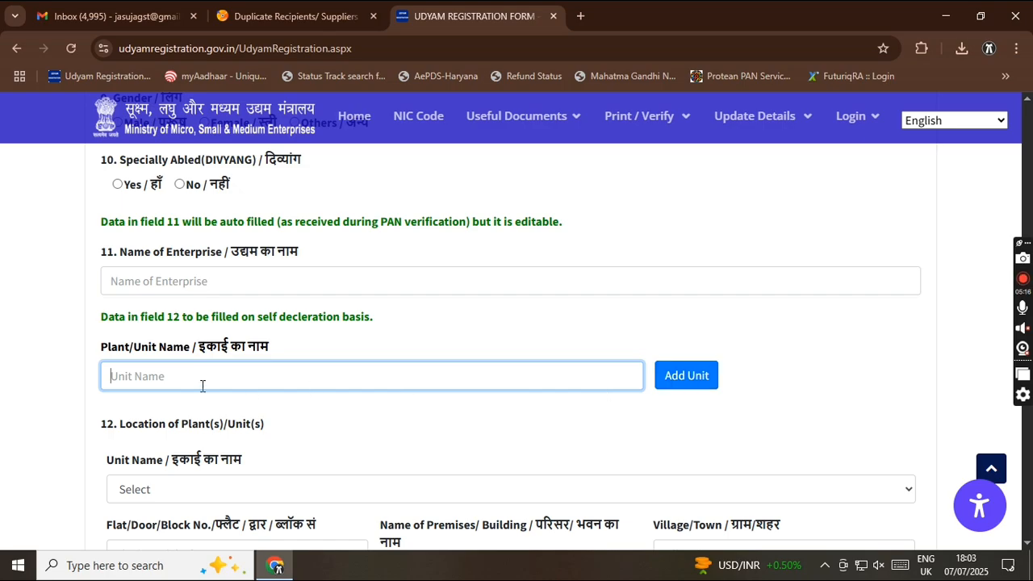
text(ssss)
click(704, 373)
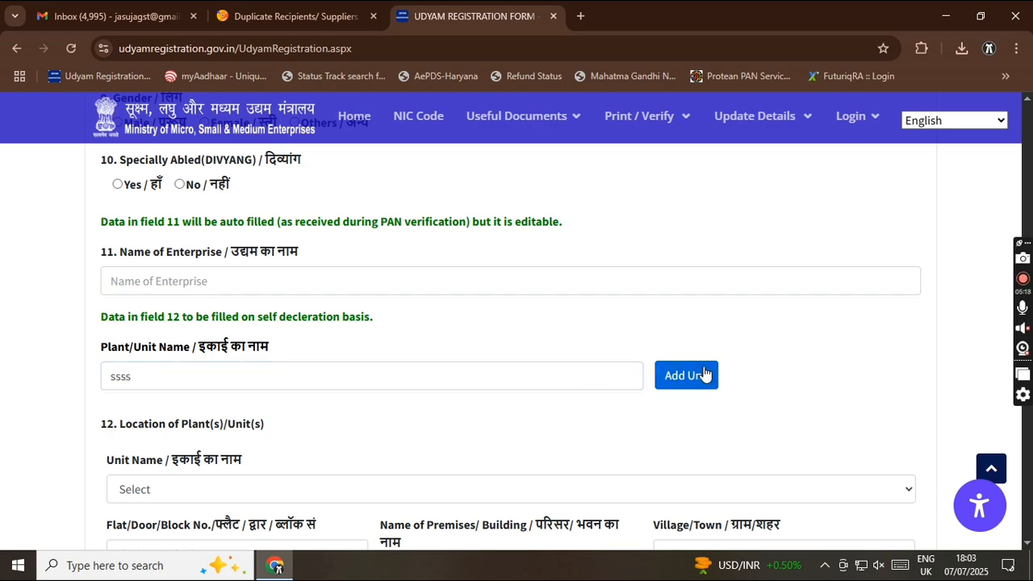
scroll(199, 335, down, 2)
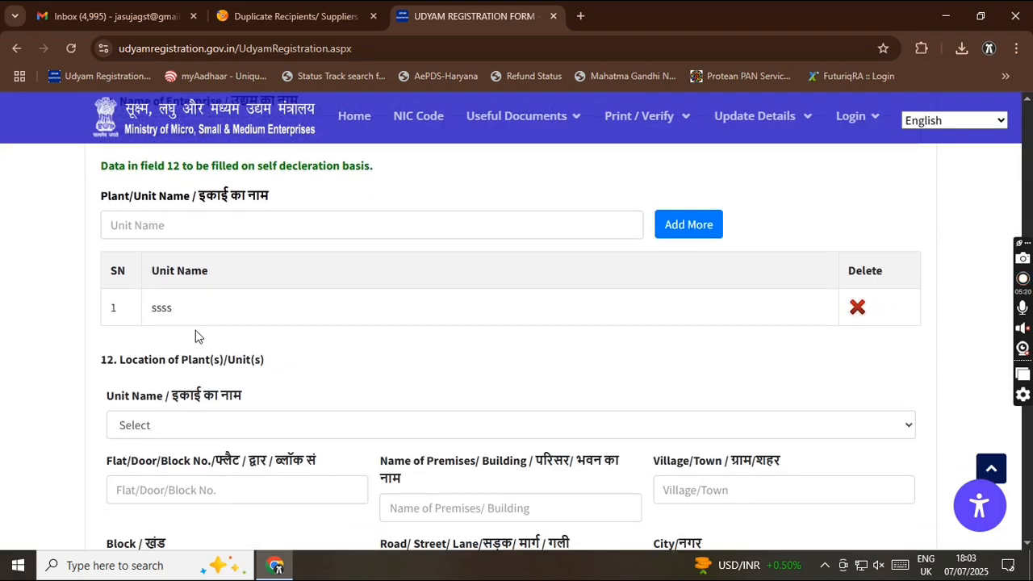
click(154, 428)
click(153, 473)
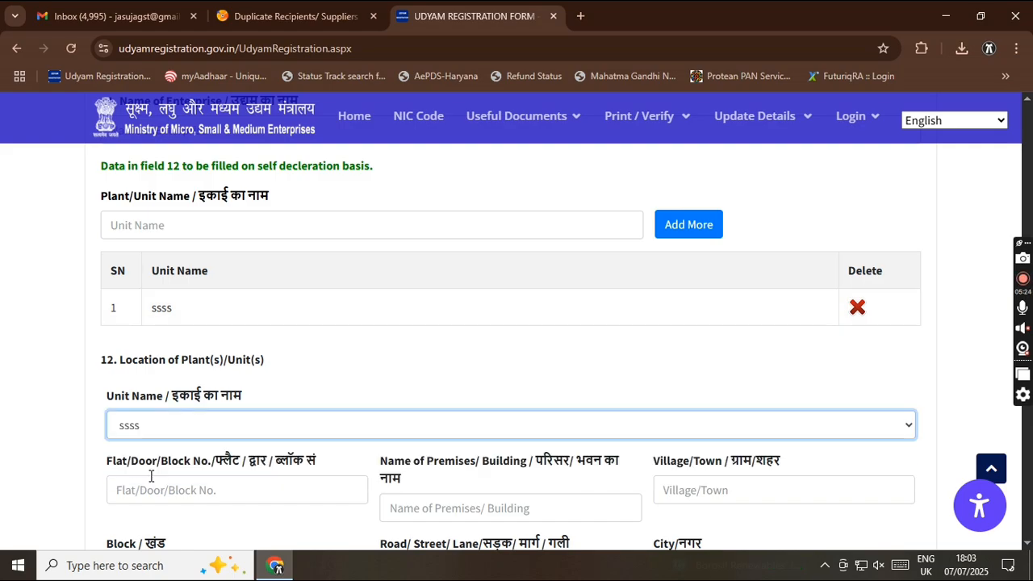
- Examine the plant location's address fields, from flat and premises through village, block, road and city to Pin
scroll(185, 406, down, 1)
scroll(184, 408, down, 1)
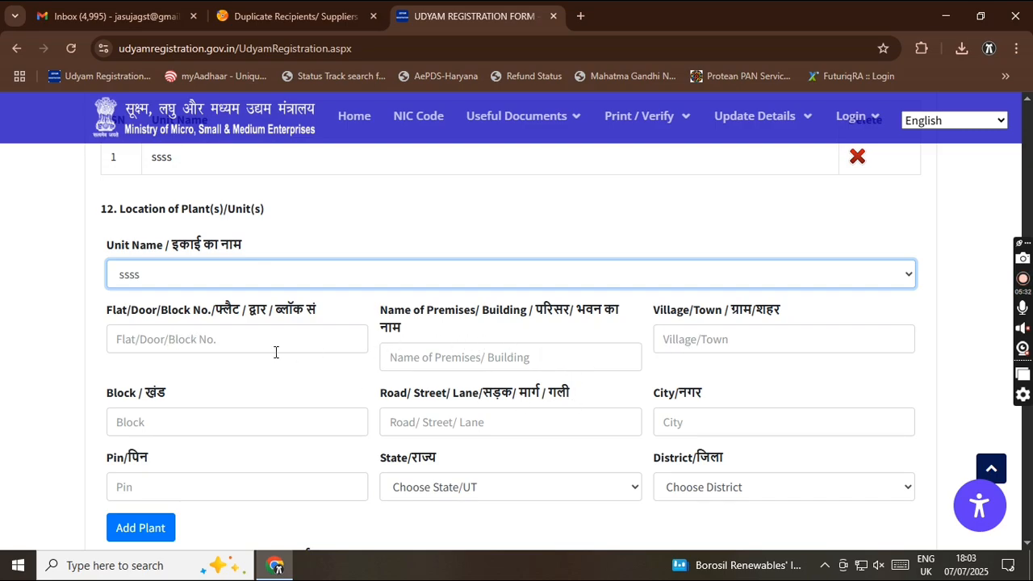
click(242, 340)
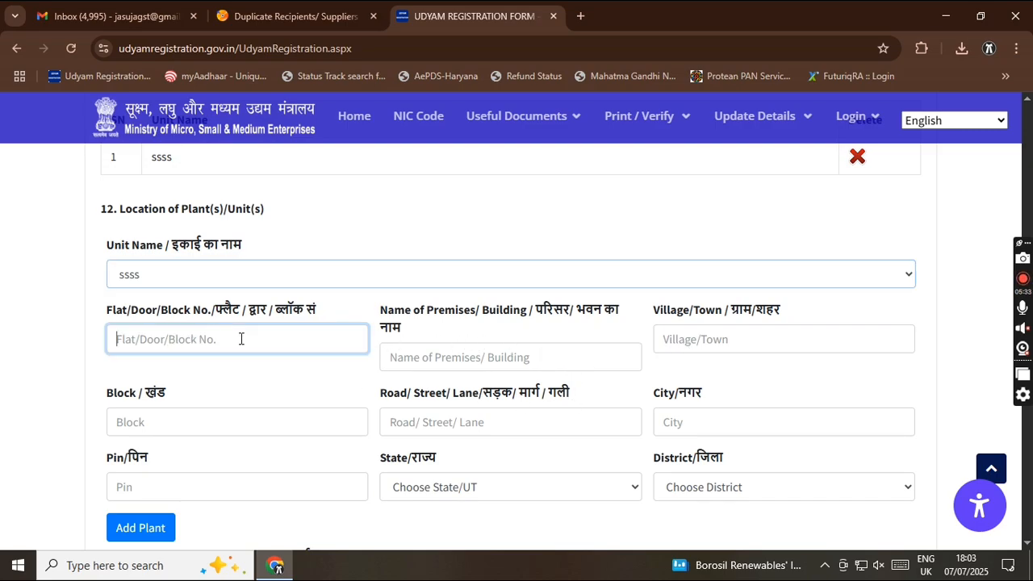
click(415, 354)
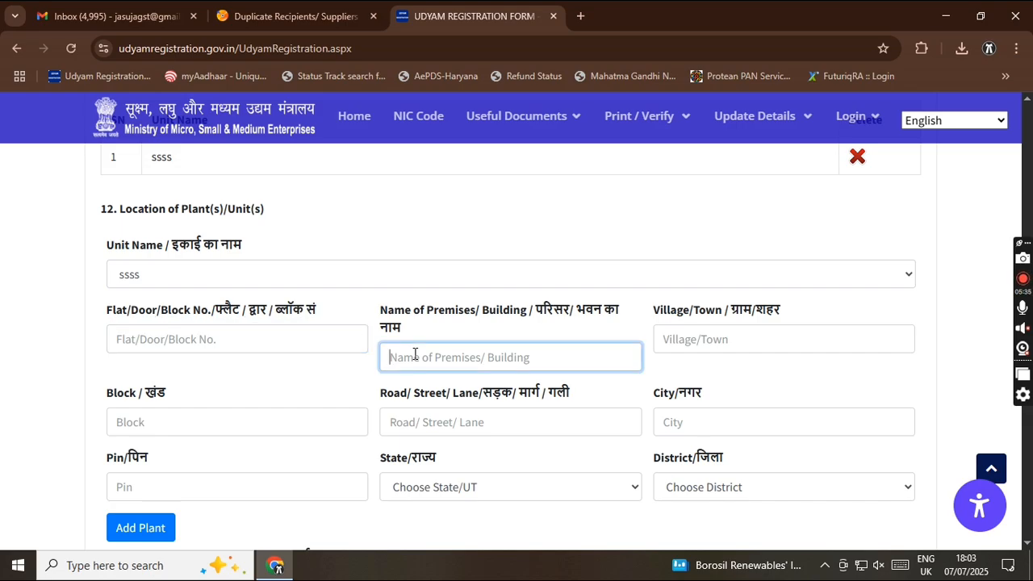
click(702, 336)
click(161, 422)
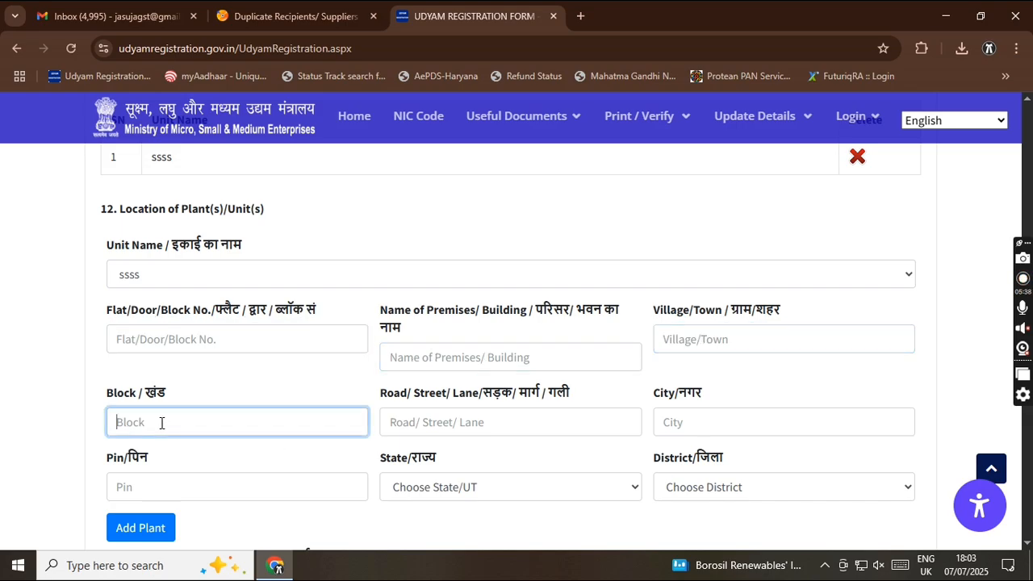
click(434, 426)
click(669, 414)
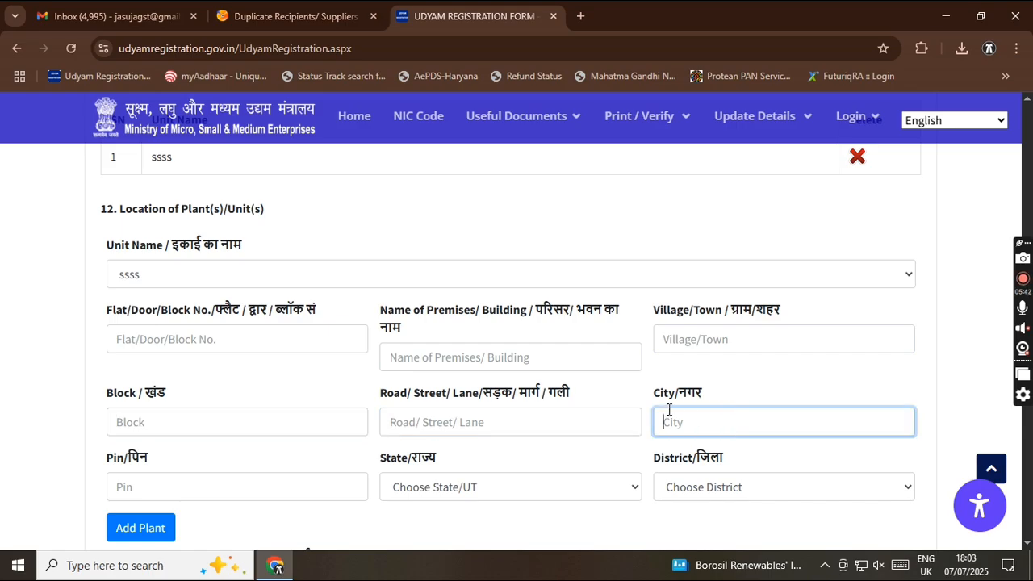
scroll(404, 417, down, 1)
click(253, 417)
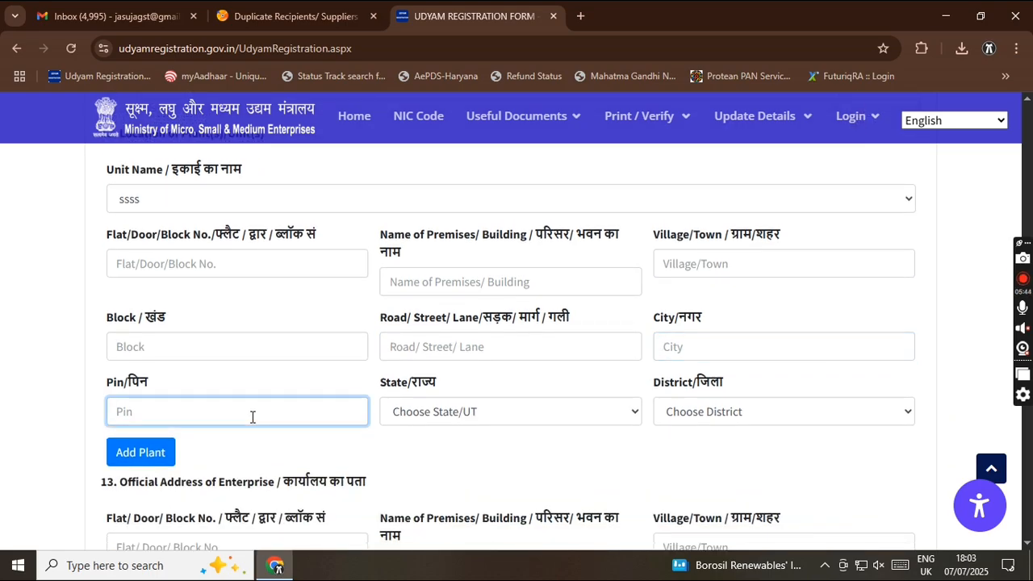
- Set the plant location's state to Haryana and district to Jind, and try to add the plant
click(442, 420)
scroll(473, 250, down, 1)
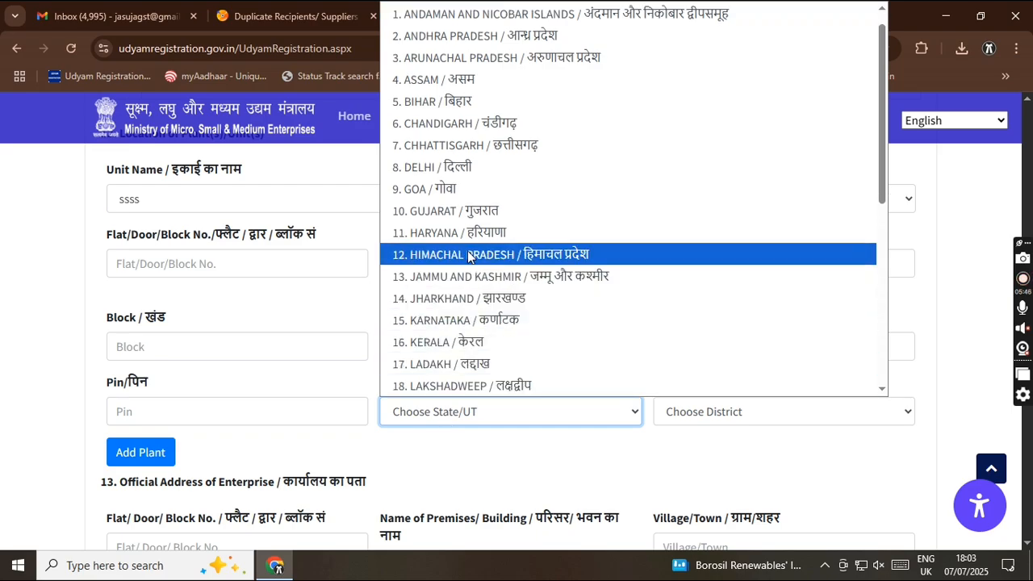
click(472, 239)
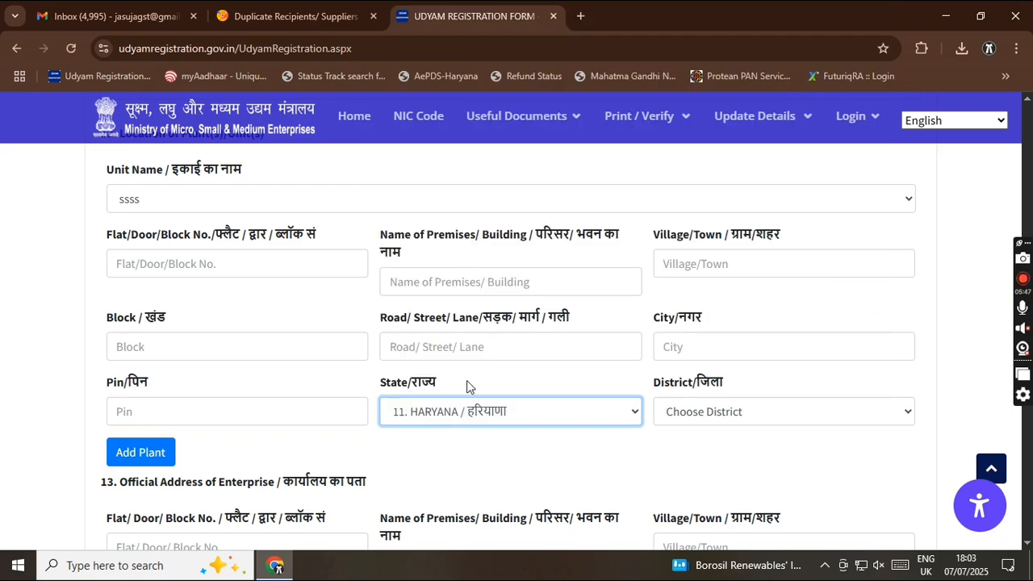
click(727, 413)
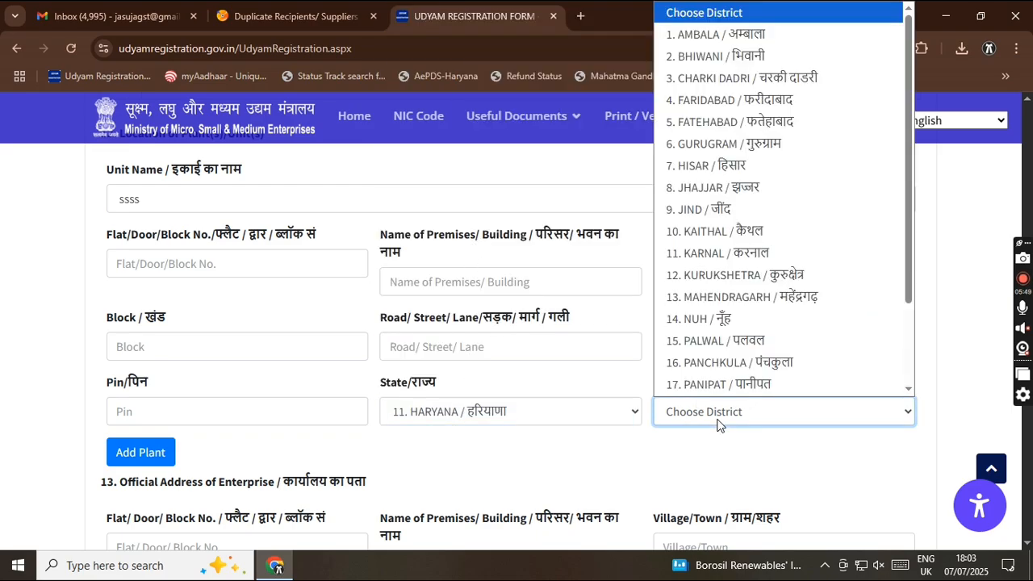
click(713, 206)
scroll(517, 355, down, 1)
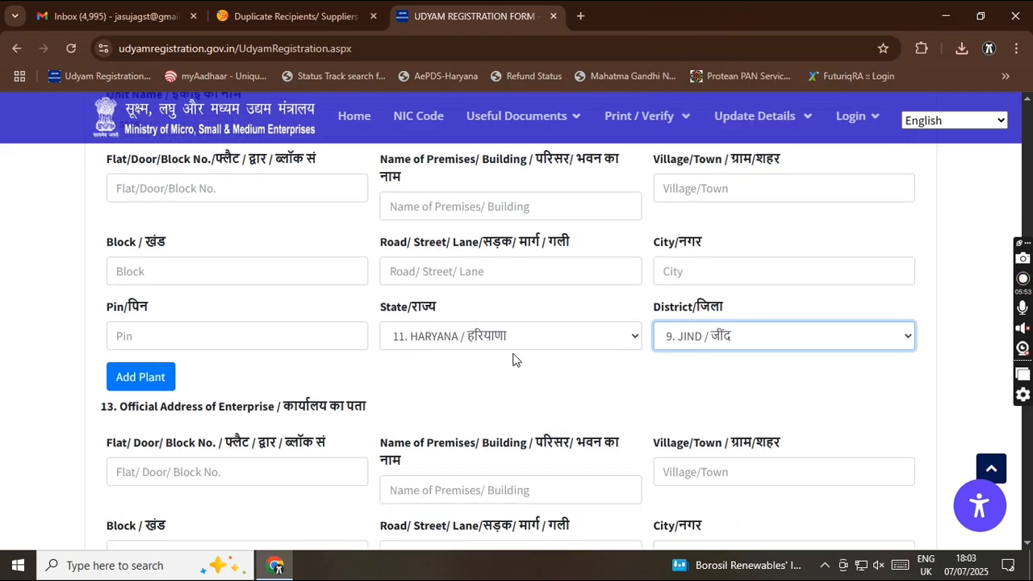
click(139, 377)
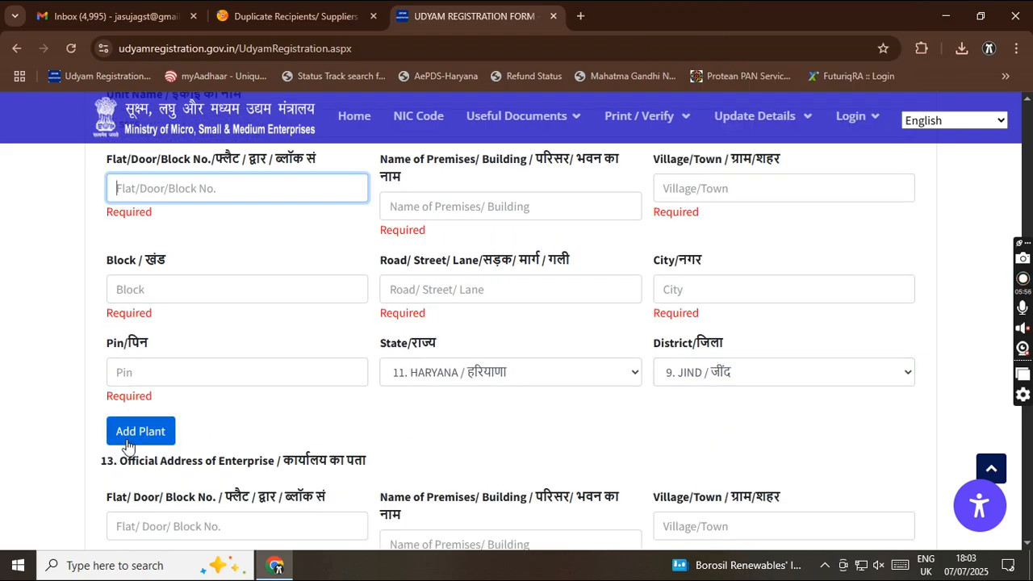
- Examine the flat, premises, village, city and road fields under Official Address of Enterprise
scroll(121, 424, down, 1)
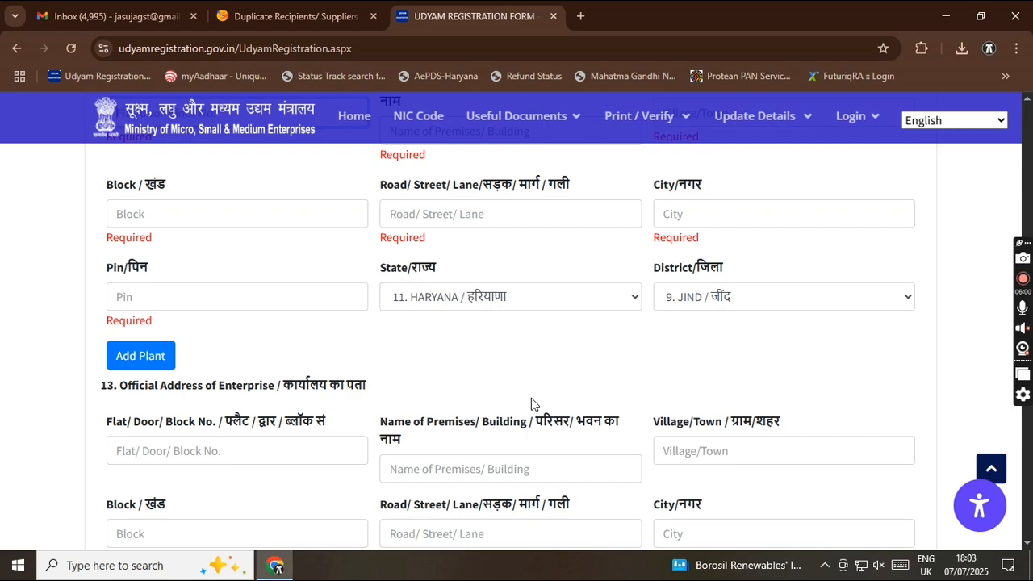
scroll(648, 397, down, 2)
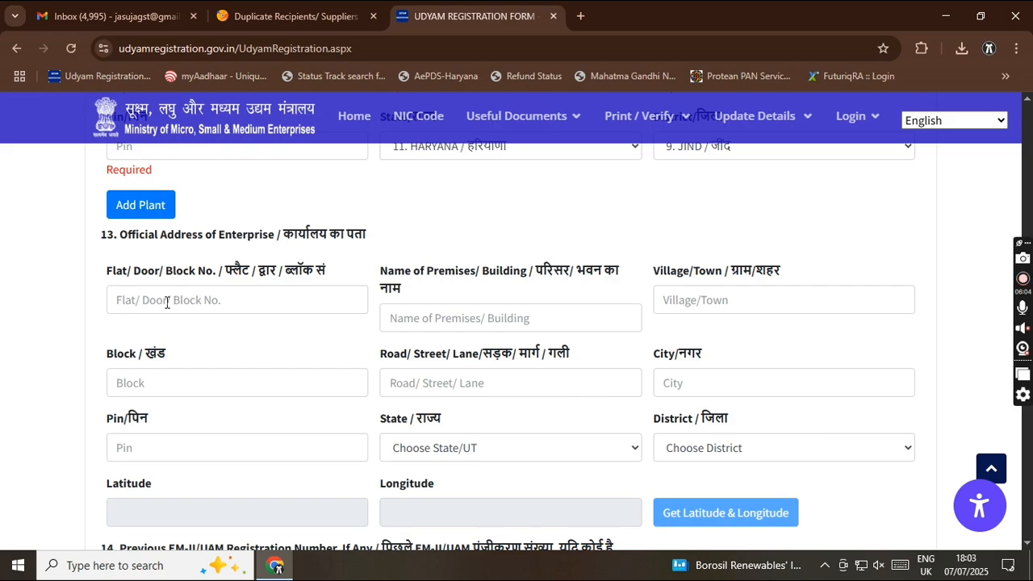
click(167, 302)
click(453, 306)
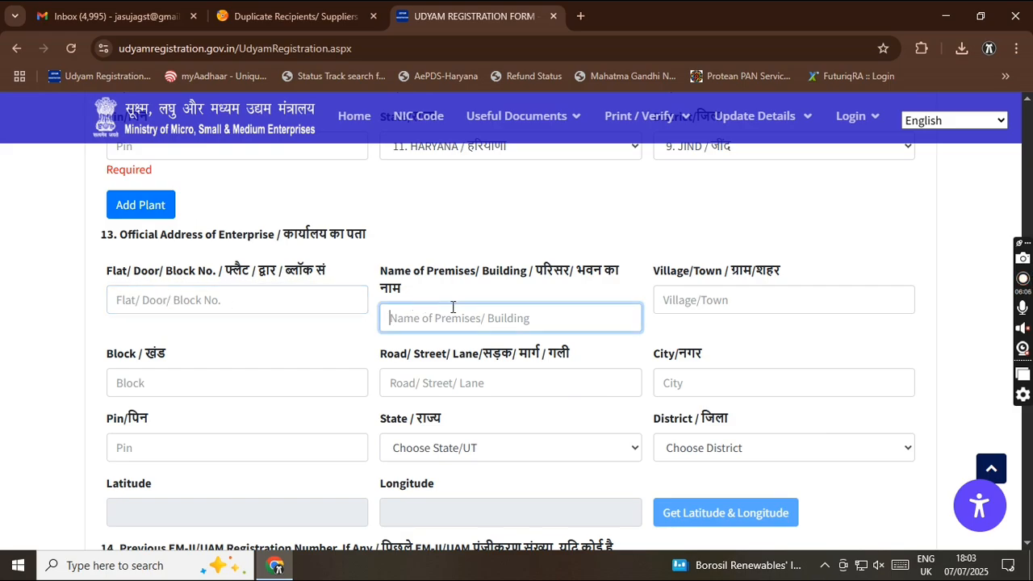
click(707, 304)
click(704, 370)
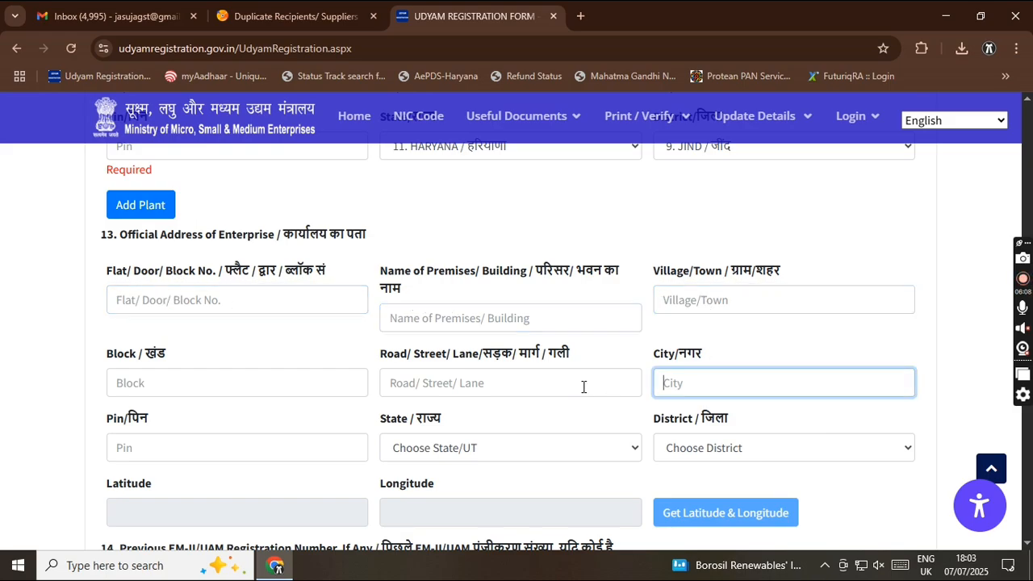
click(583, 387)
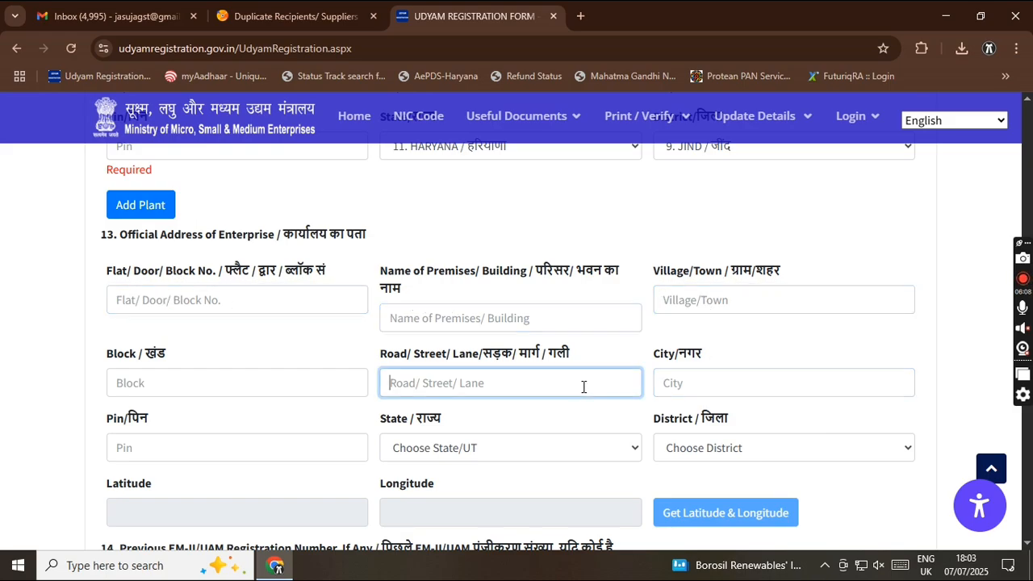
- In the enterprise's official address, enter the postal Pin code and set the state to Haryana and the district to Fatehabad
click(237, 450)
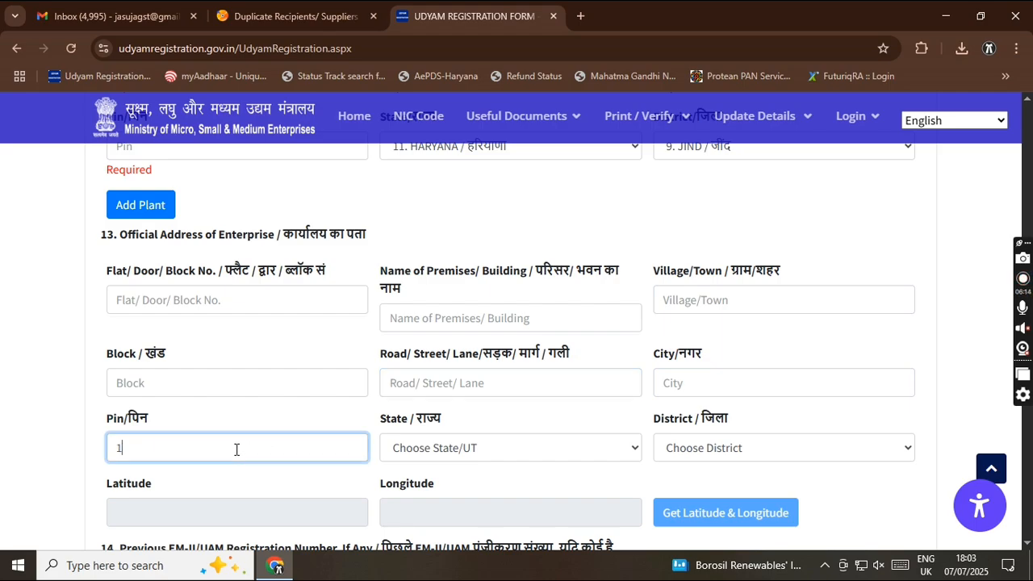
text(125050)
key(Tab)
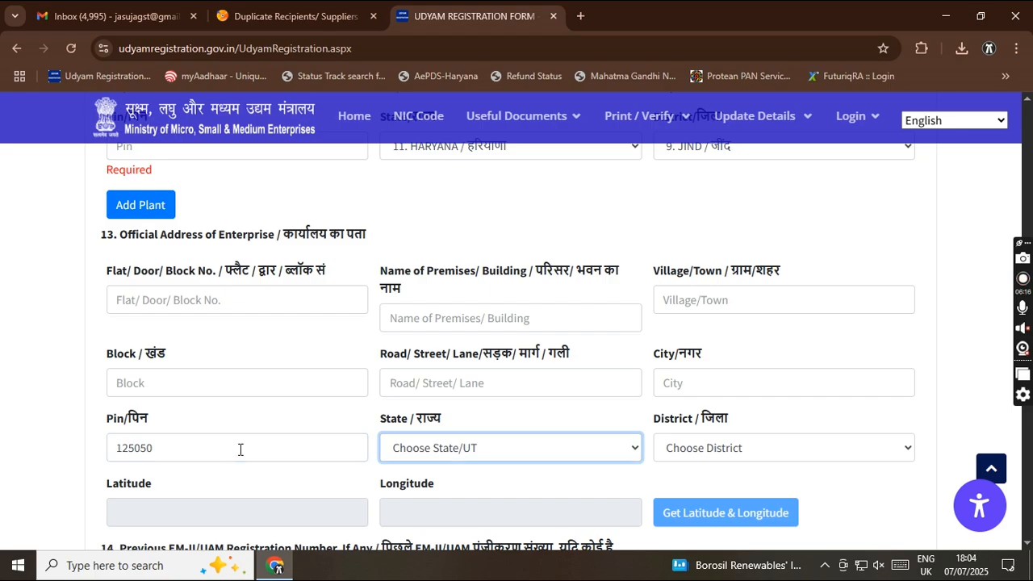
click(422, 445)
click(452, 224)
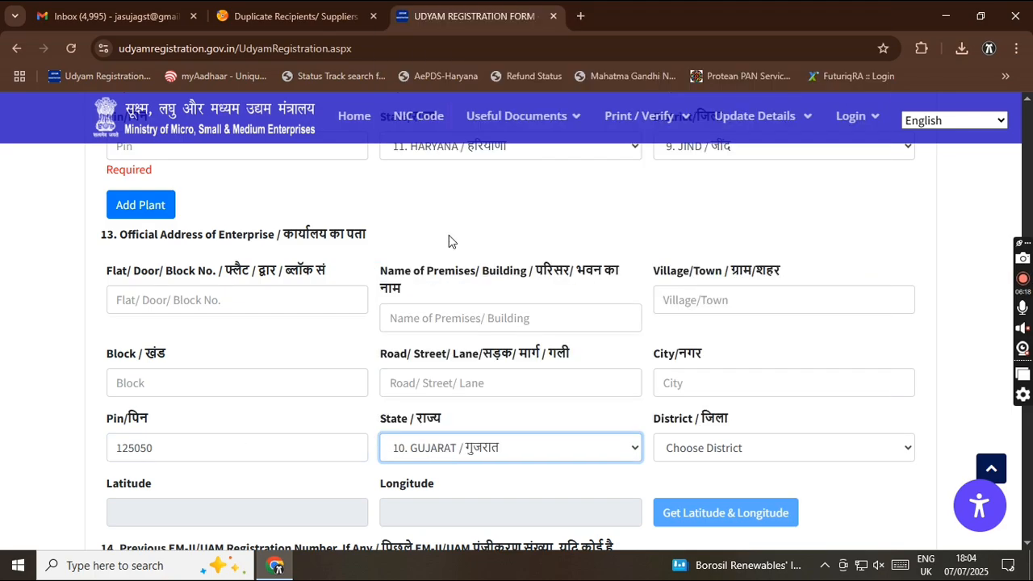
scroll(436, 449, down, 1)
click(436, 404)
scroll(458, 306, down, 1)
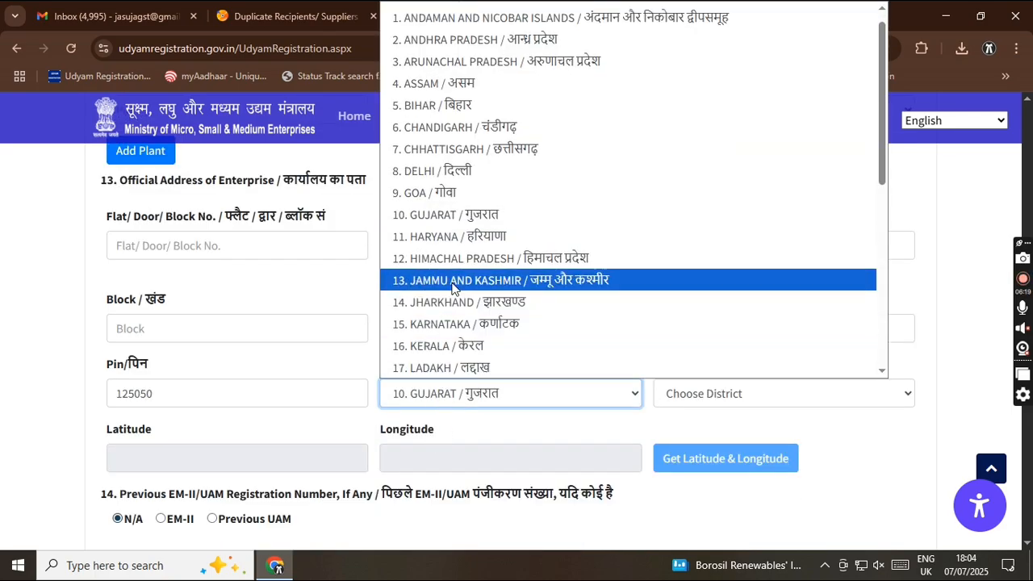
click(458, 237)
click(703, 393)
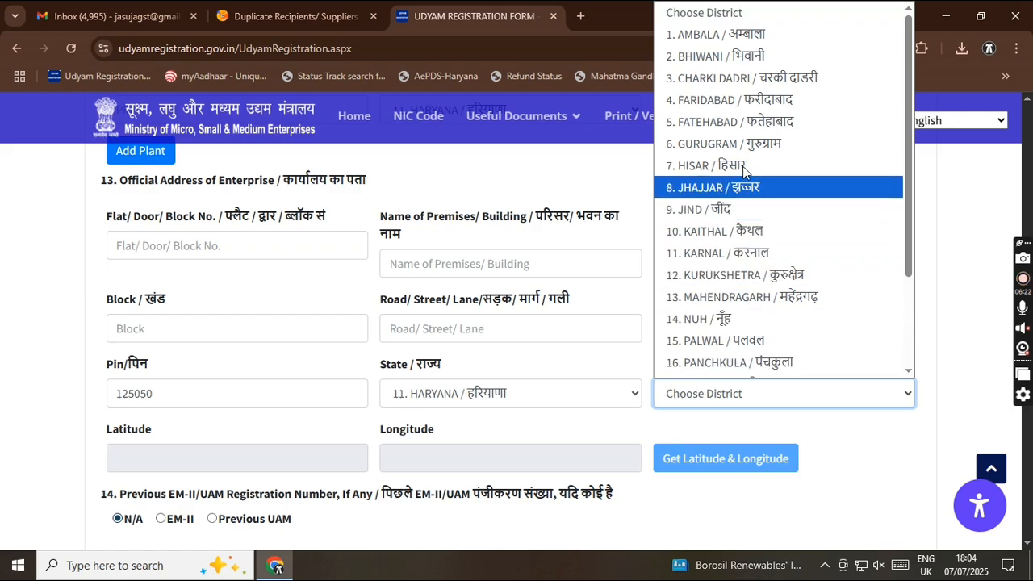
click(738, 121)
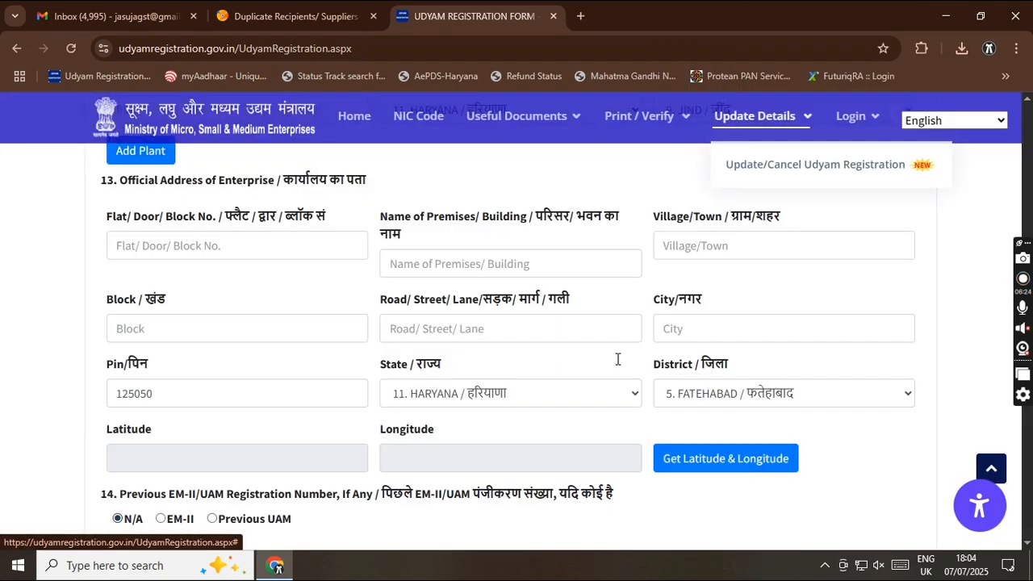
- Open the geo-tagging map for the official address's latitude and longitude and maximise its window
click(686, 460)
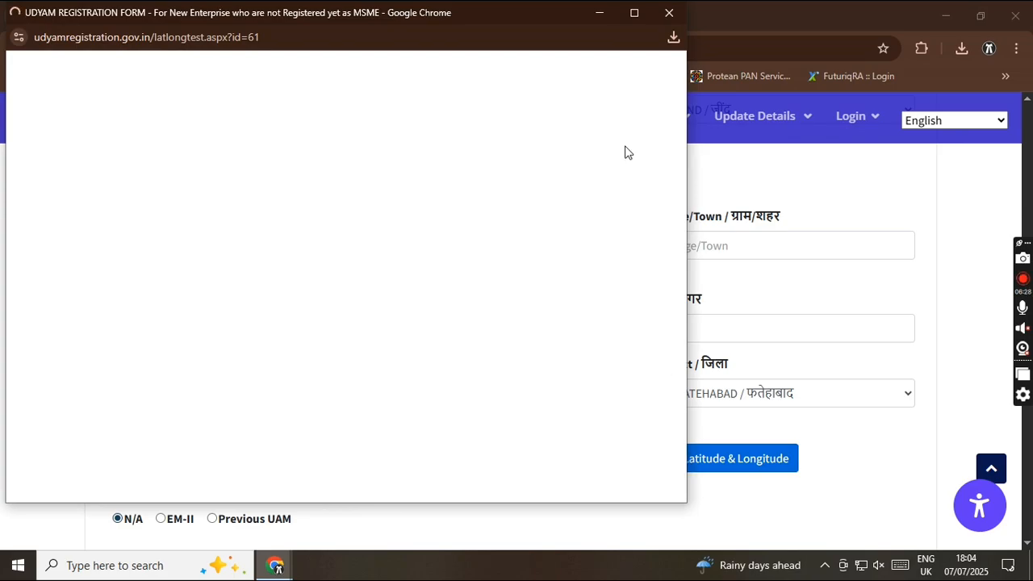
click(634, 14)
drag(705, 99, 588, 293)
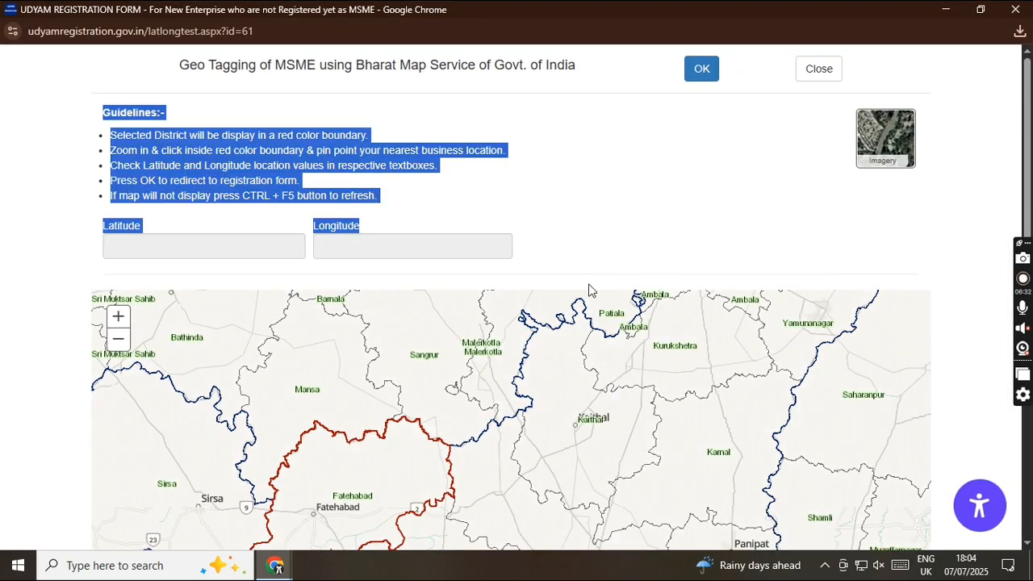
- Pin the enterprise's location on the main road in Fatehabad town on the geo-tagging map and return its coordinates to the registration form
click(707, 184)
scroll(645, 230, down, 3)
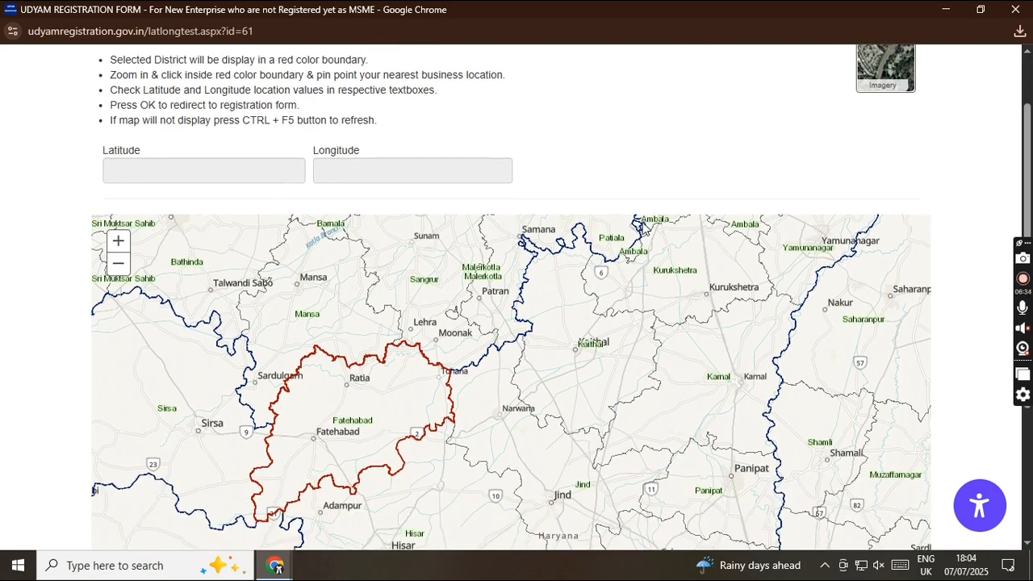
scroll(339, 282, up, 2)
drag(356, 301, 880, 196)
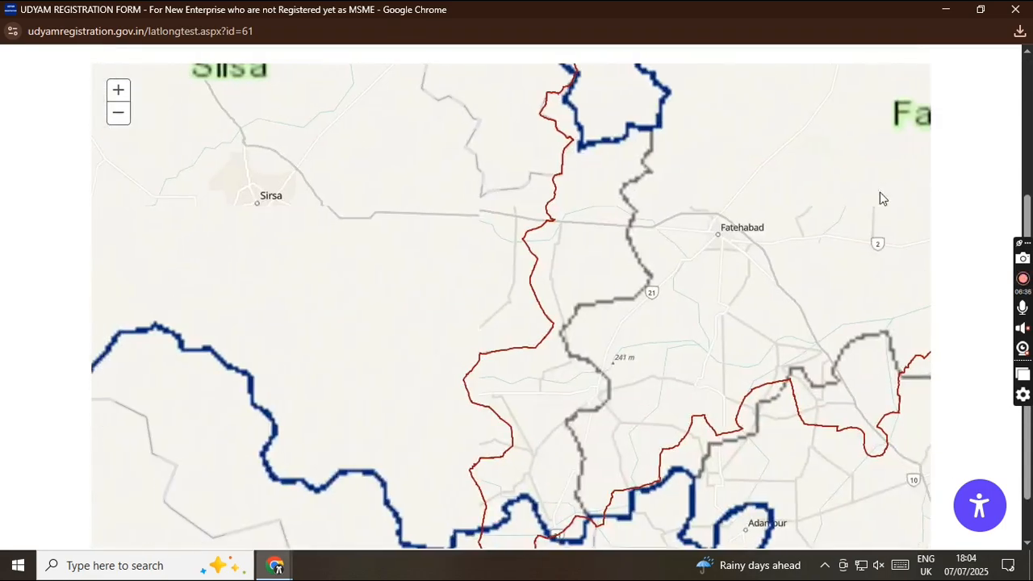
drag(626, 282, 596, 513)
scroll(489, 276, up, 2)
drag(467, 398, 497, 441)
scroll(455, 339, up, 2)
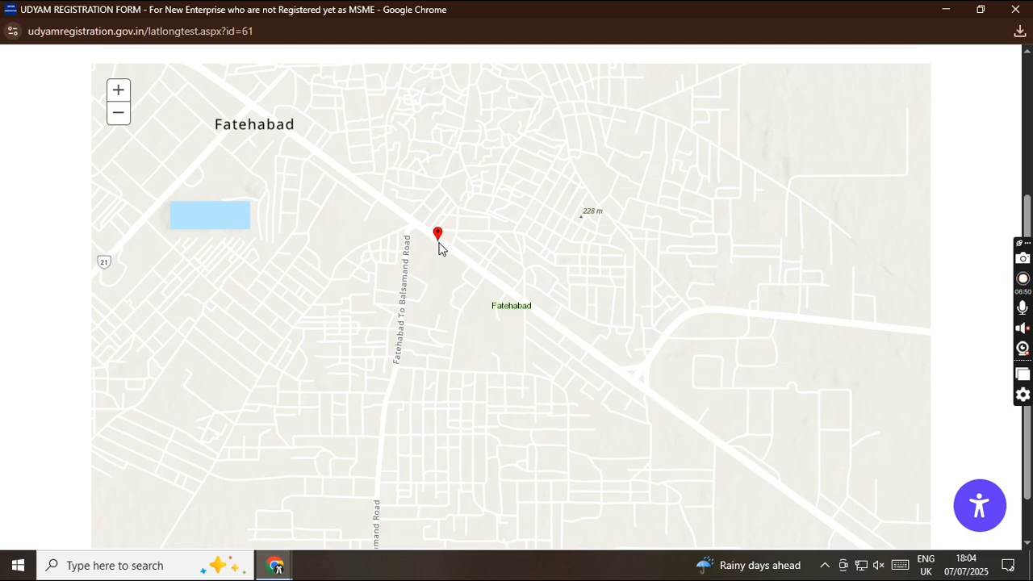
scroll(954, 326, down, 1)
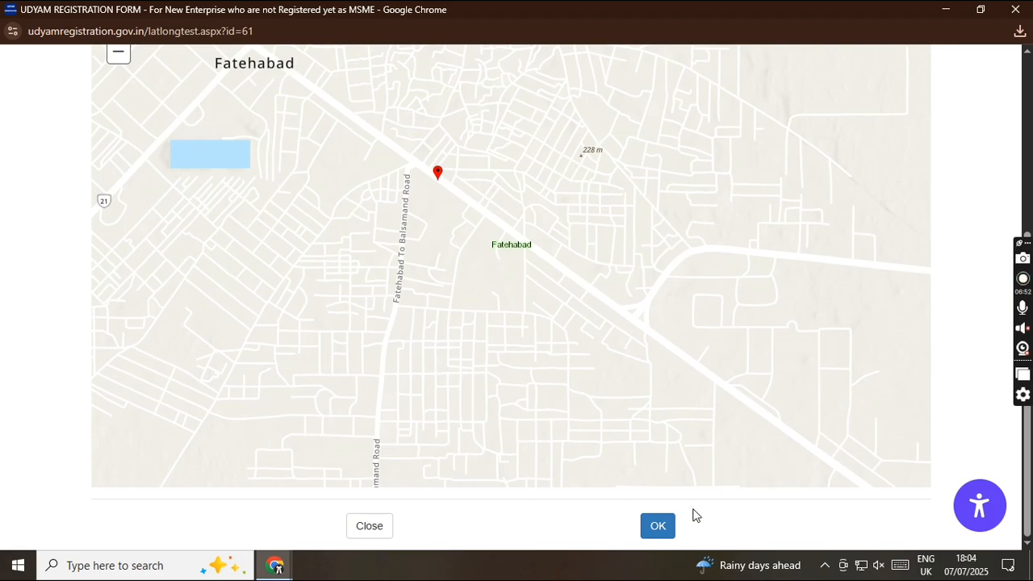
click(657, 526)
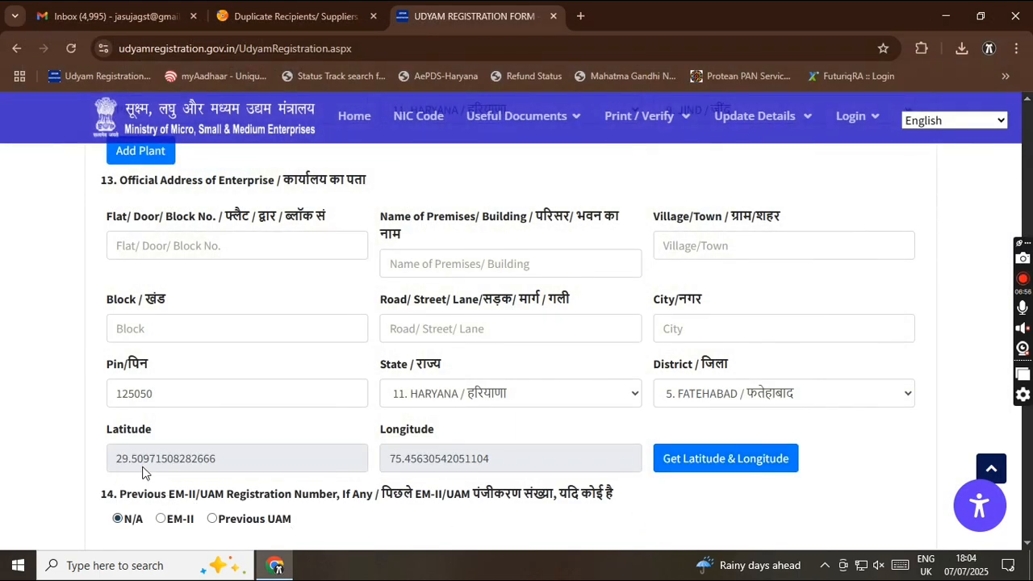
- Try the Previous UAM option for the earlier registration number and set the choice back to N/A
scroll(385, 486, down, 2)
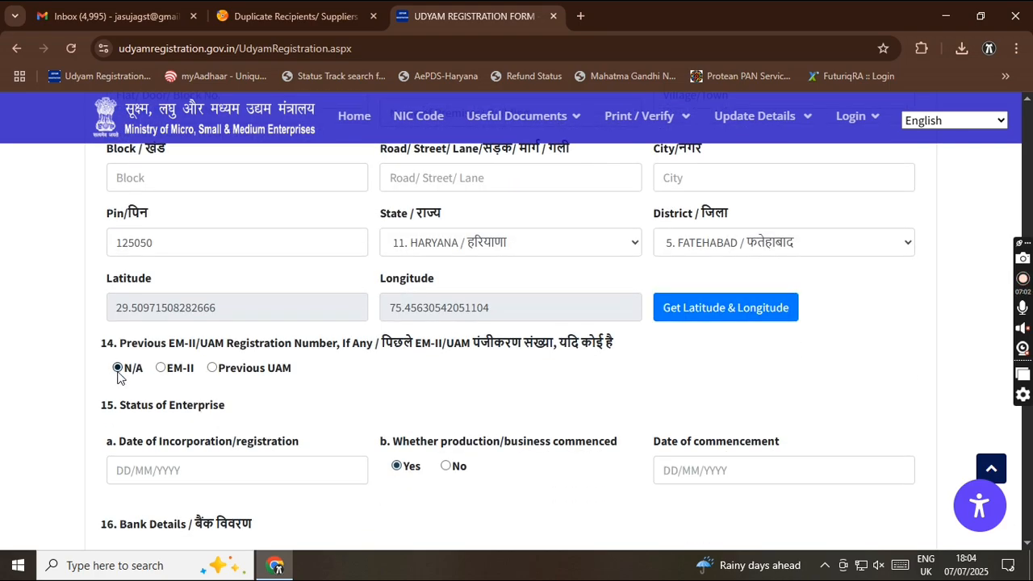
click(212, 368)
click(192, 397)
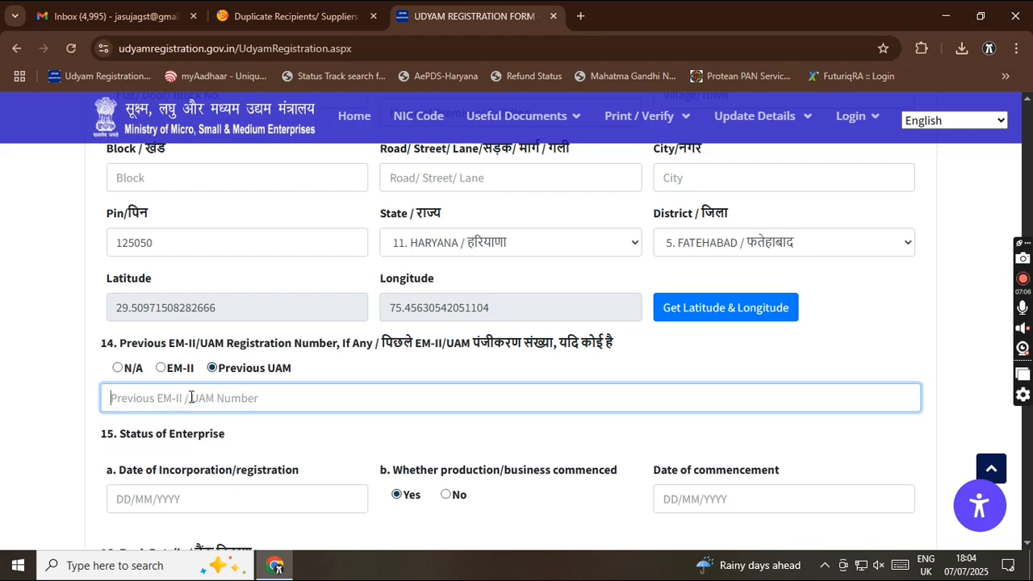
click(118, 368)
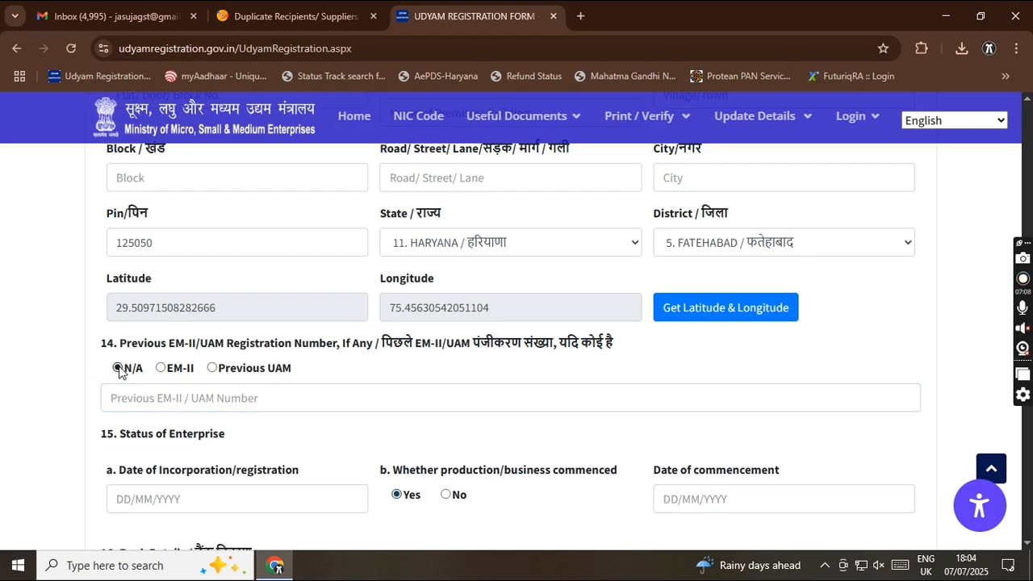
- Examine the incorporation and commencement date fields under Status of Enterprise, trying business commenced as No and returning it to Yes
scroll(357, 394, down, 2)
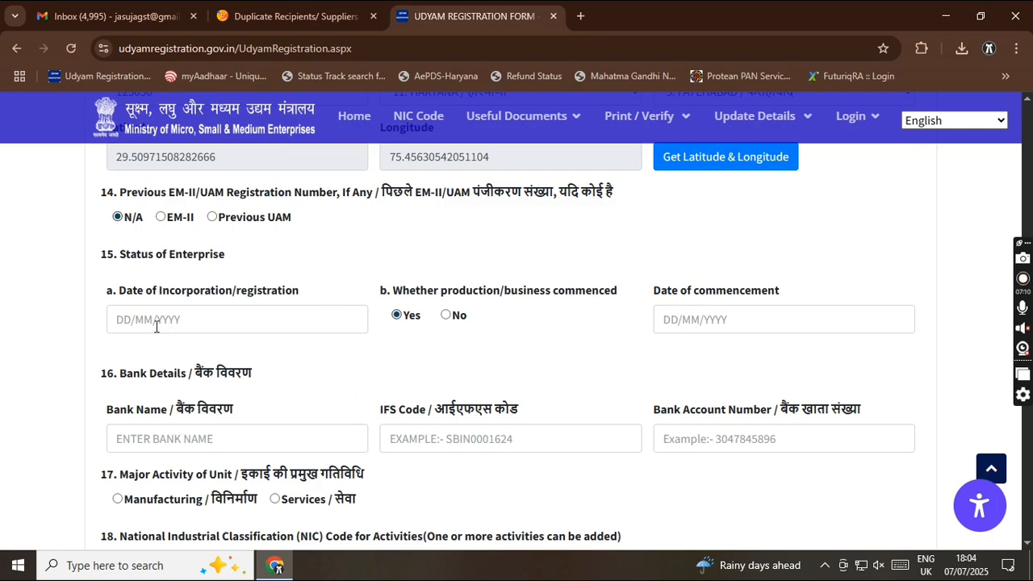
click(157, 325)
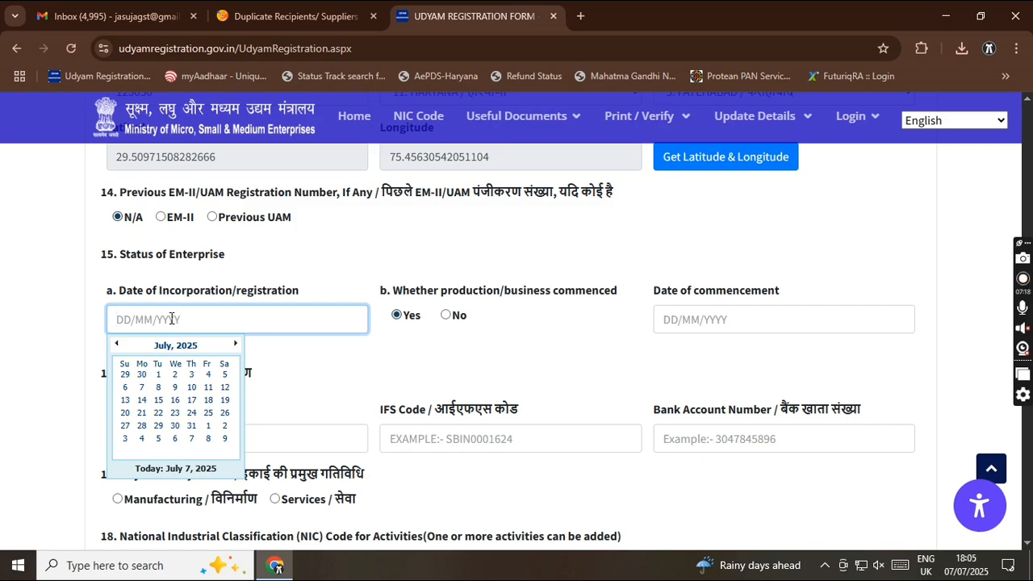
click(694, 319)
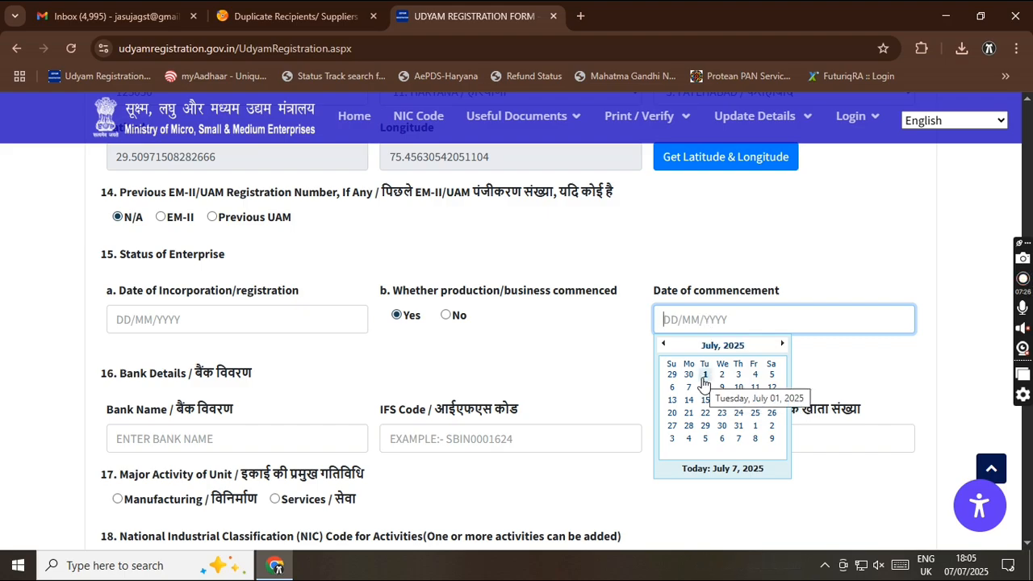
click(446, 315)
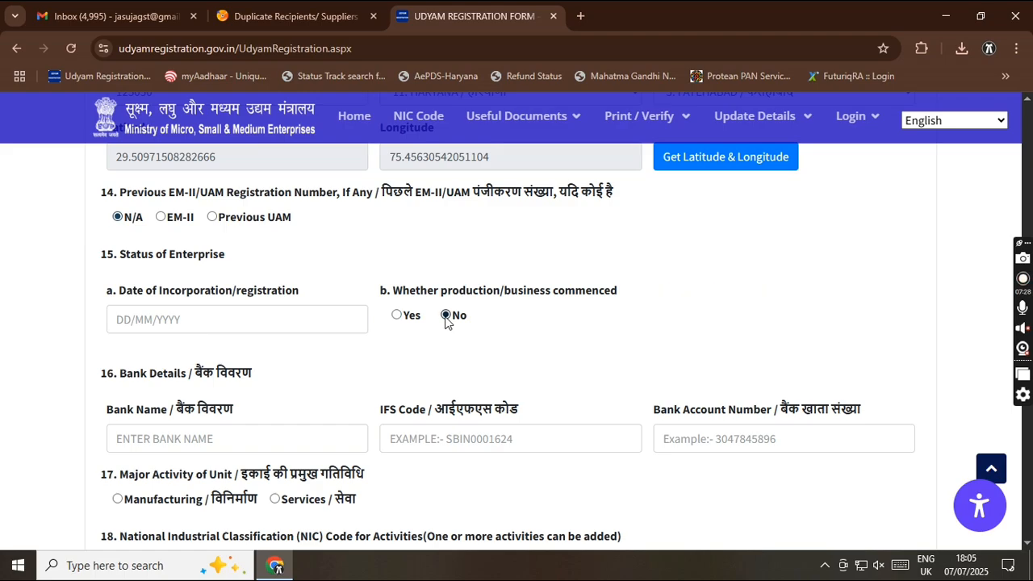
click(396, 315)
click(716, 322)
- Examine the bank name, IFS Code and bank account number fields under Bank Details
scroll(715, 321, down, 1)
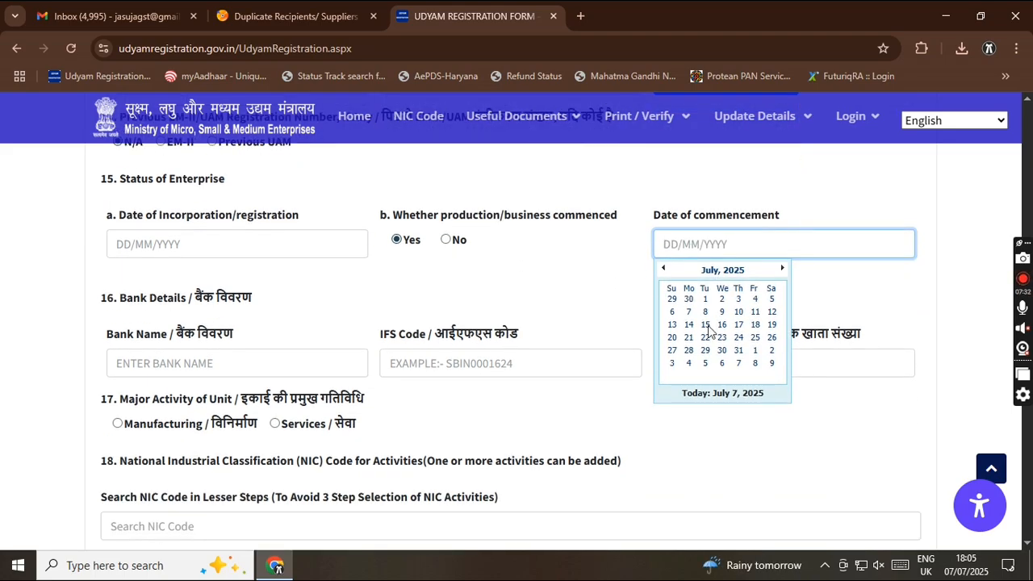
click(156, 363)
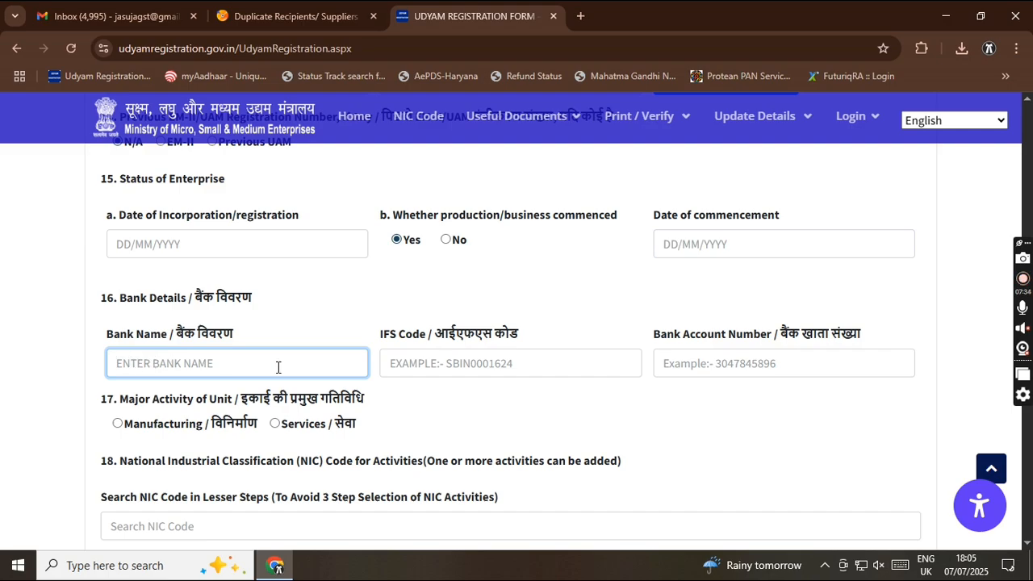
click(399, 362)
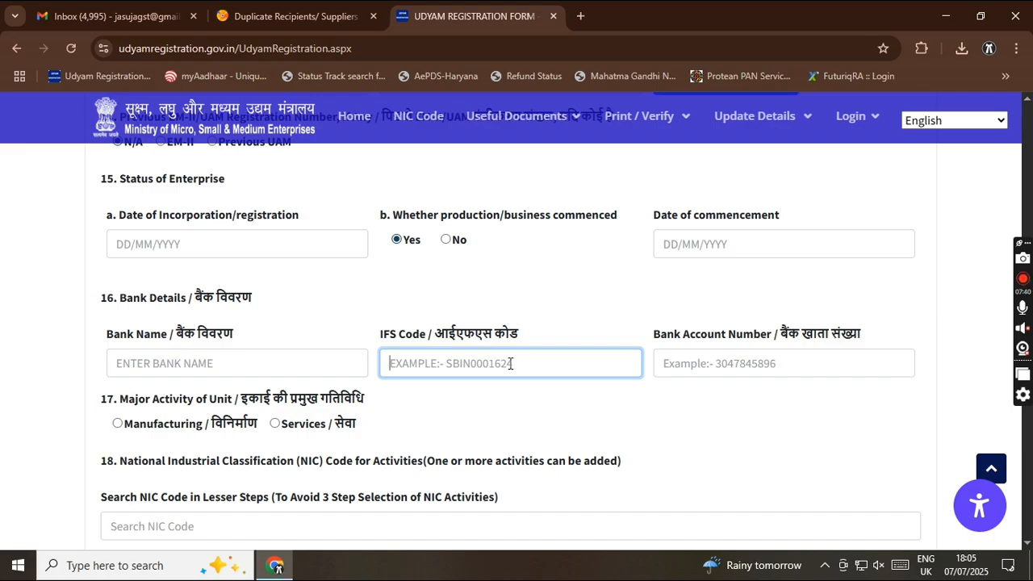
click(682, 365)
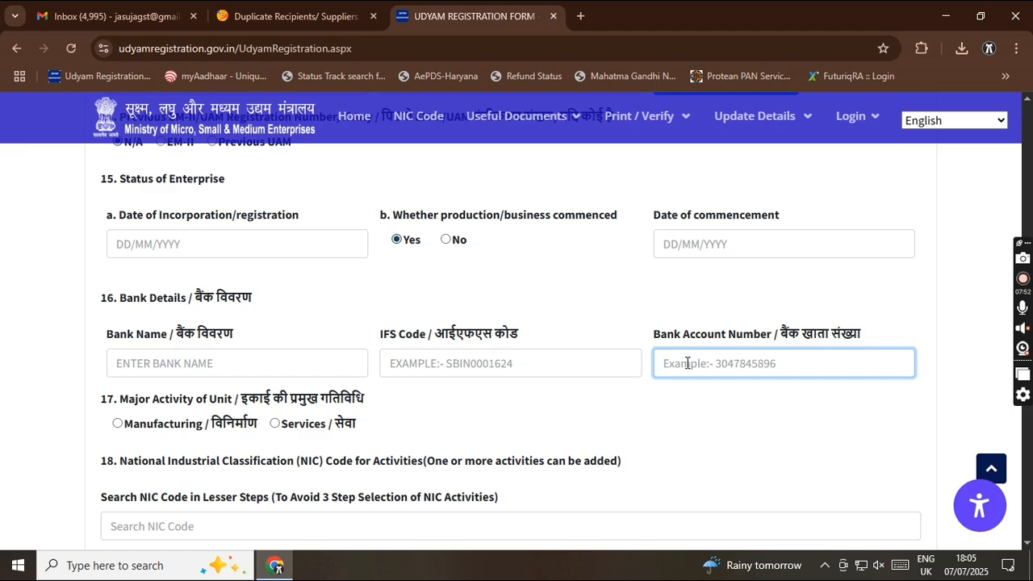
- Set the unit's major activity to Services and the major activity under services to Trading
scroll(730, 368, down, 2)
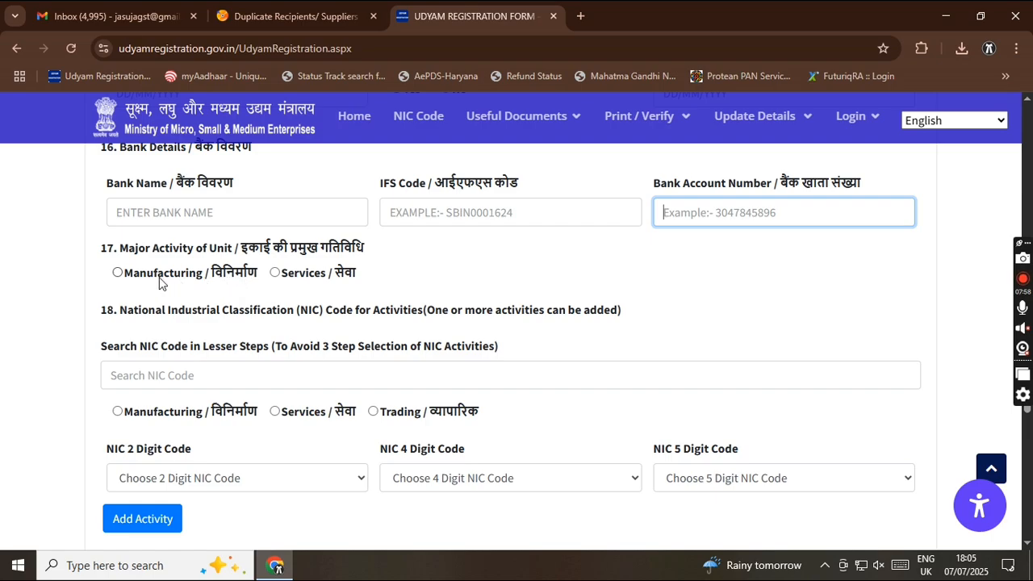
click(117, 273)
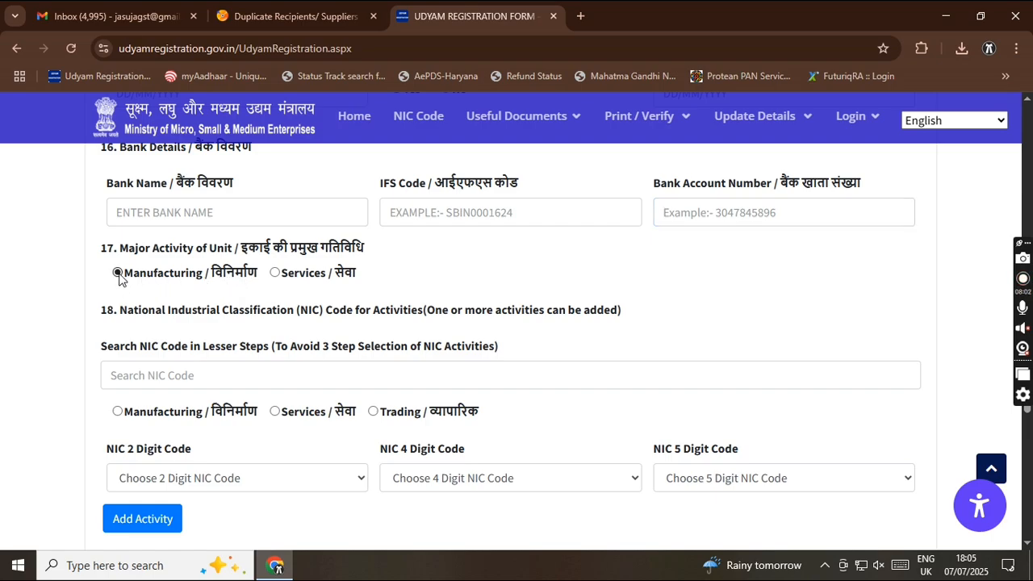
click(275, 273)
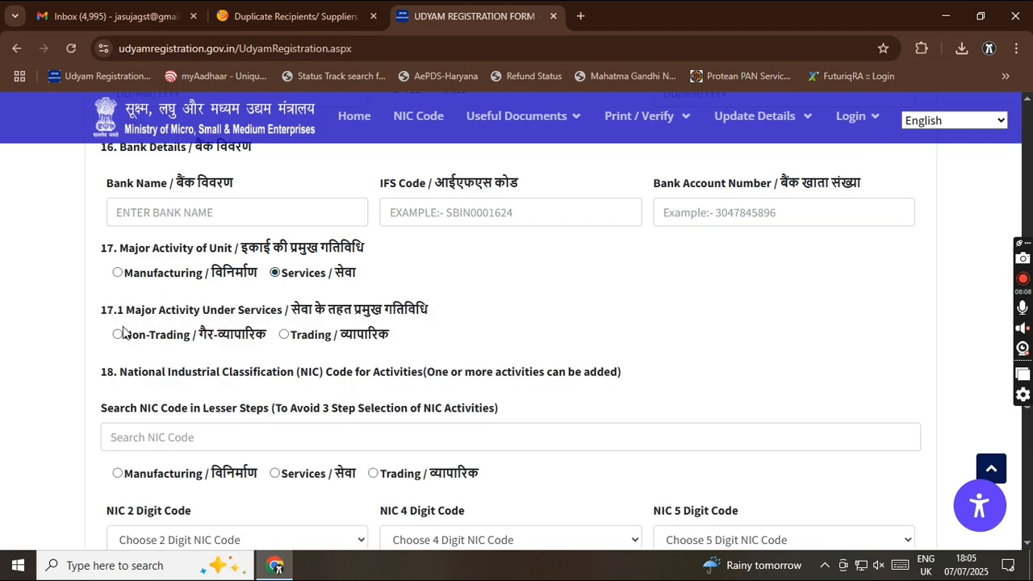
click(284, 335)
- Examine the 2-digit NIC code choices offered for Manufacturing and for Services activities
scroll(285, 337, down, 2)
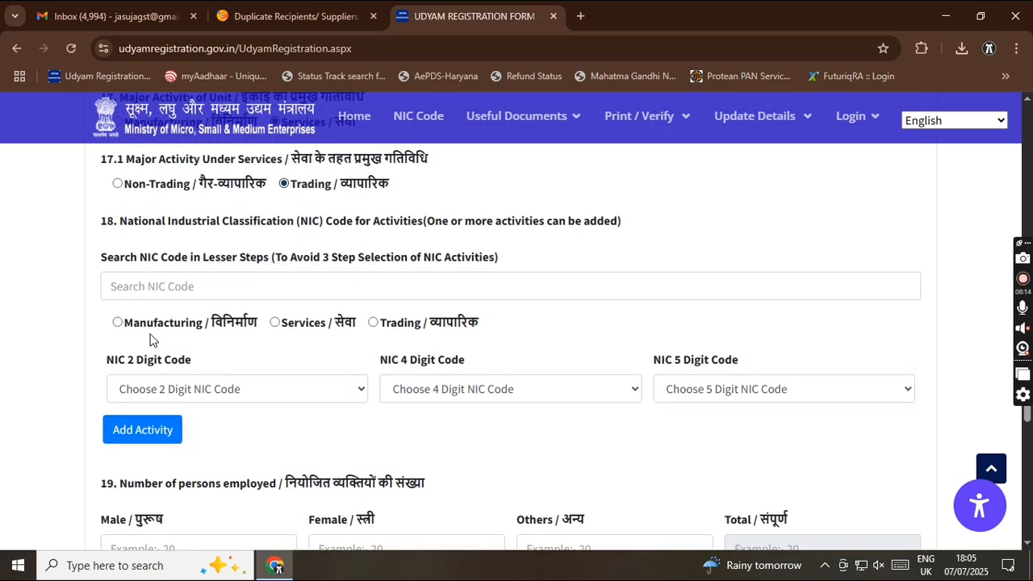
click(278, 330)
click(118, 323)
click(160, 390)
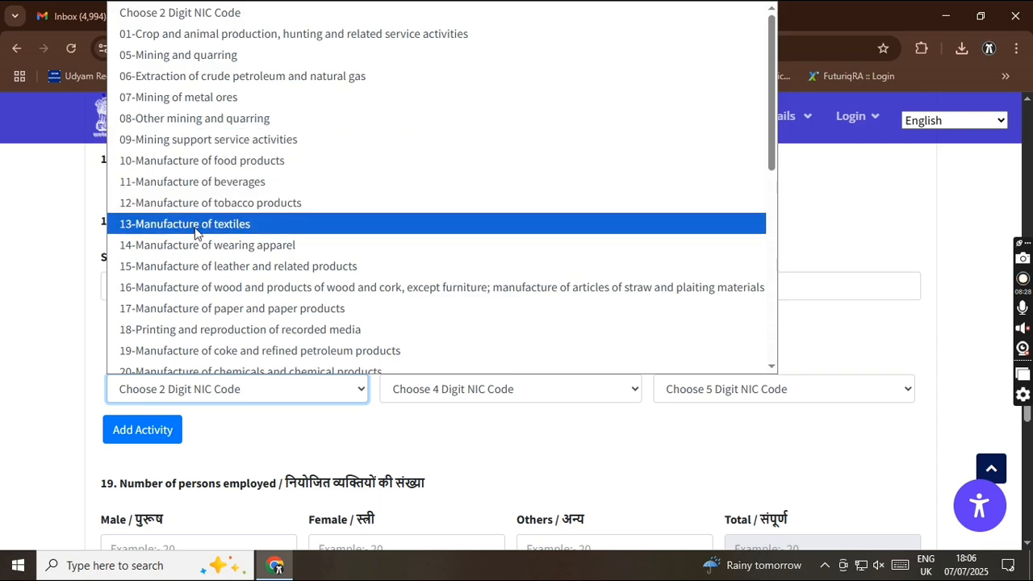
click(271, 397)
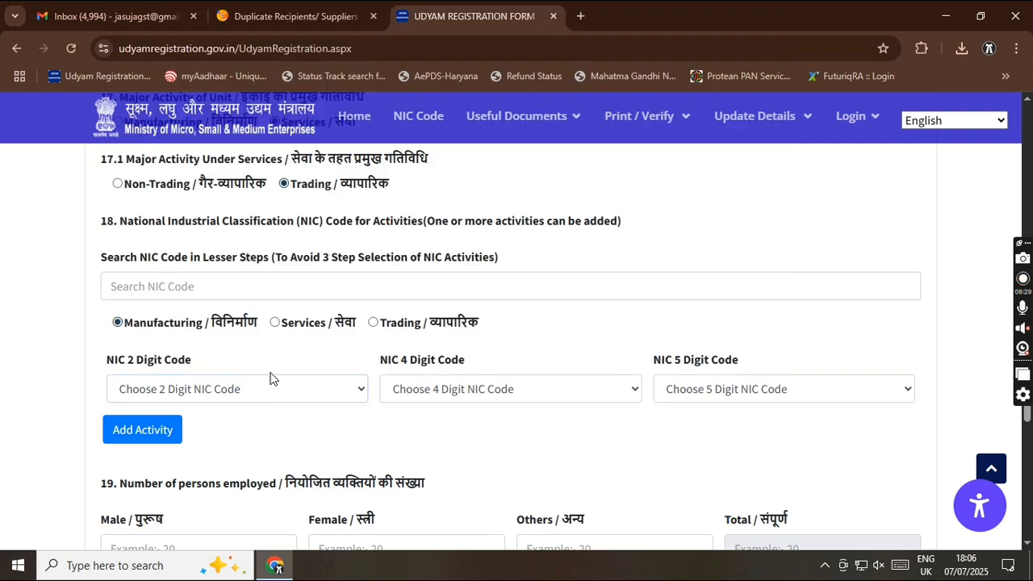
click(274, 323)
click(191, 390)
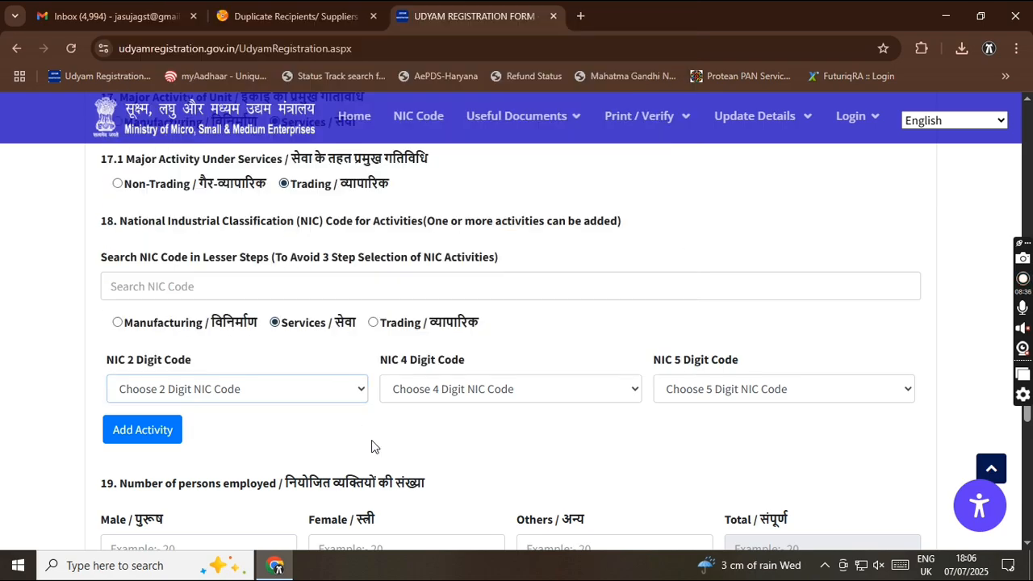
click(373, 445)
- Choose Trading as the NIC activity with 2-digit code 47-Retail trade and 4-digit code 4721-Retail sale of food in specialized stores, and view the 5-digit codes
click(373, 323)
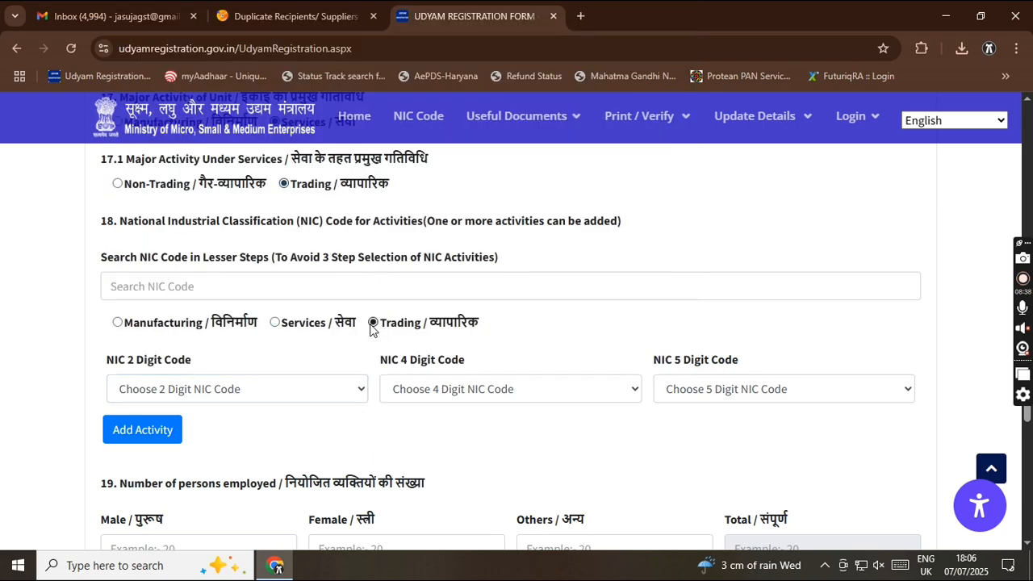
click(259, 386)
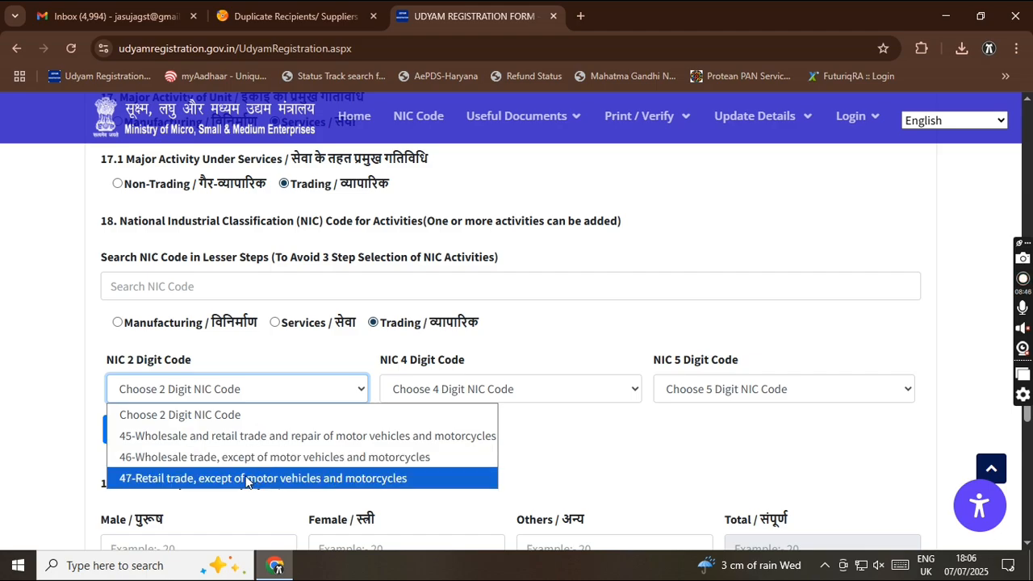
click(287, 473)
click(415, 399)
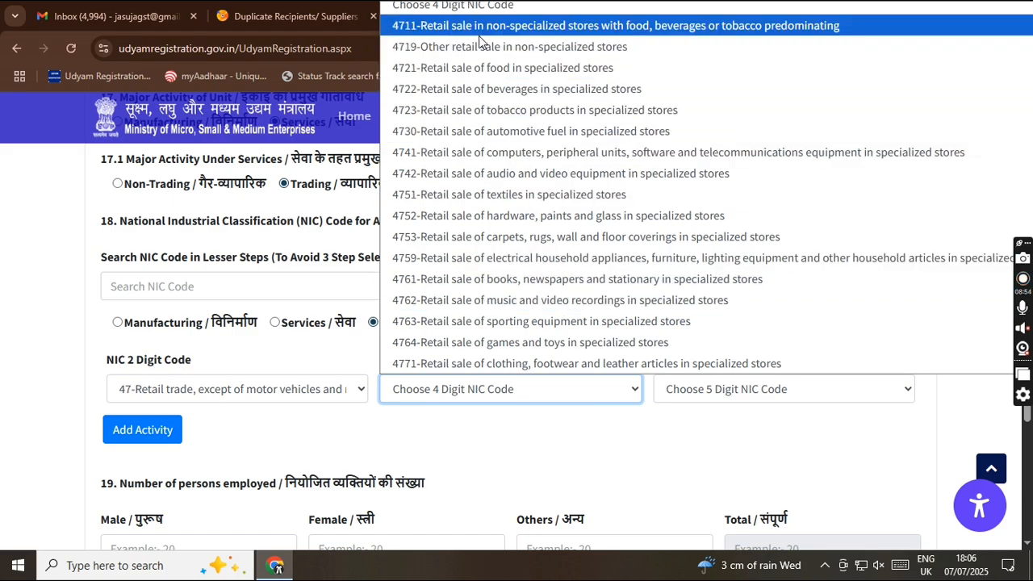
click(469, 68)
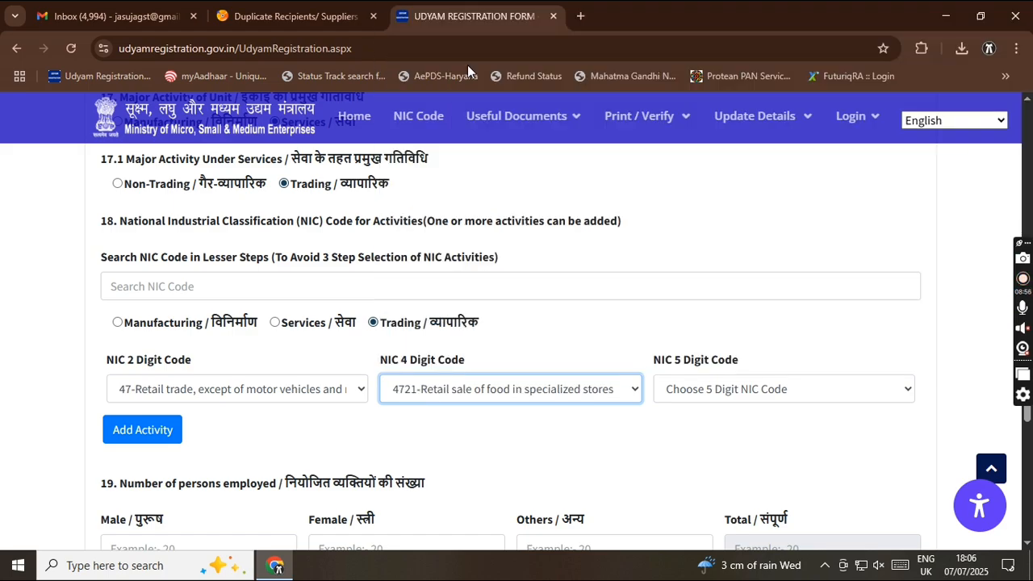
click(670, 382)
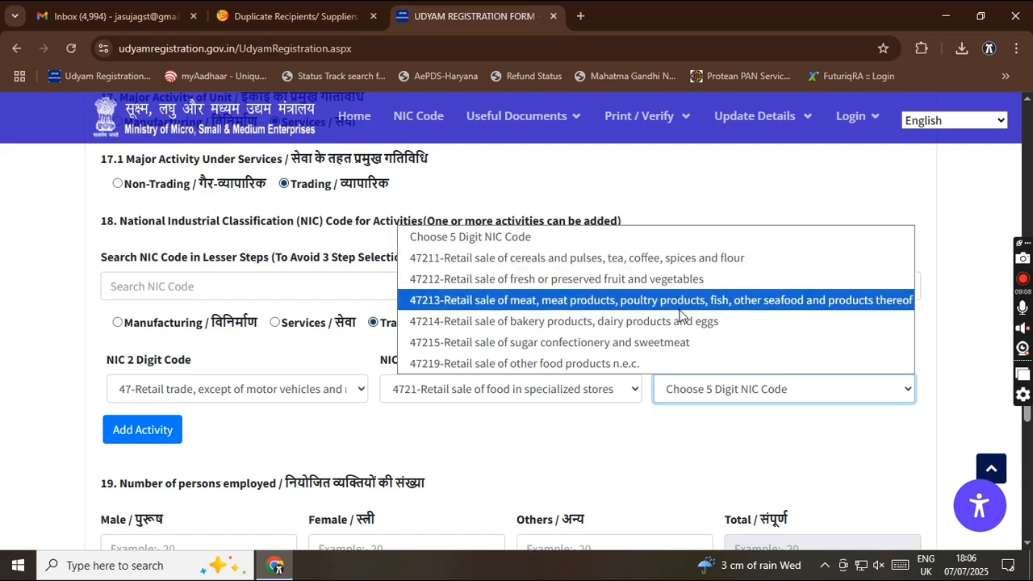
click(656, 424)
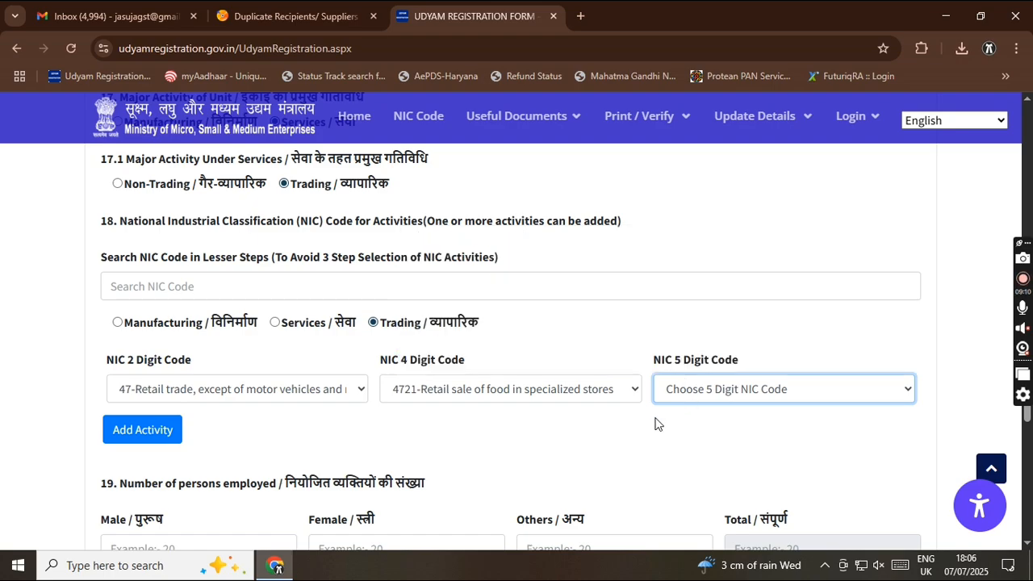
- Examine the fields for number of persons employed, investment in plant and machinery or equipment, and turnover
scroll(242, 363, down, 1)
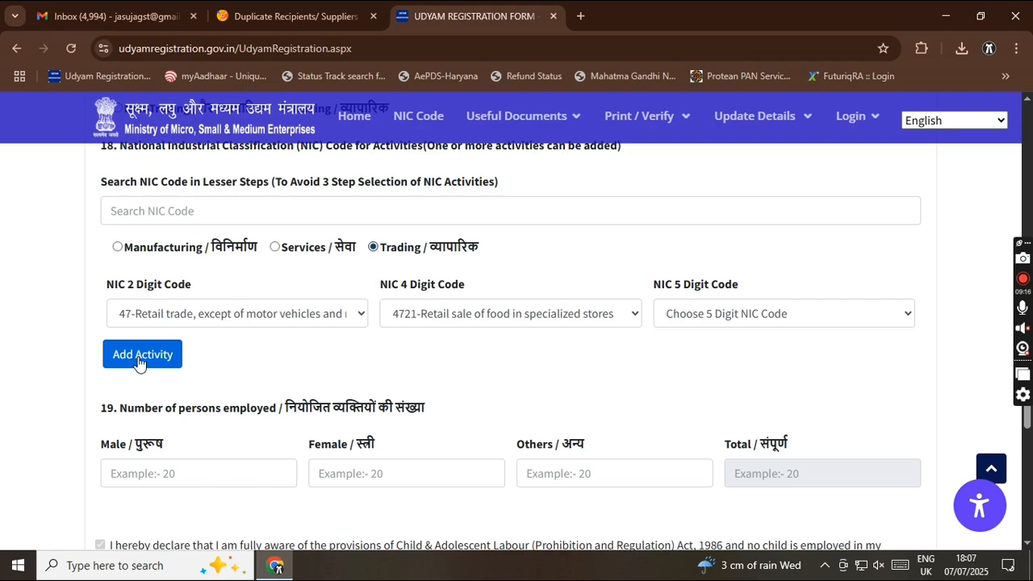
scroll(138, 363, down, 2)
click(141, 324)
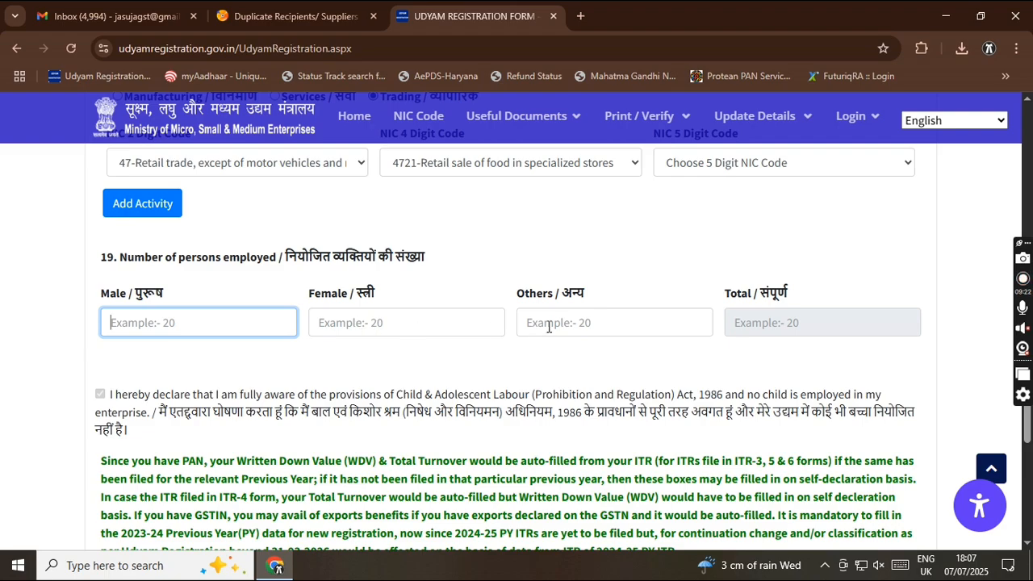
scroll(549, 326, down, 4)
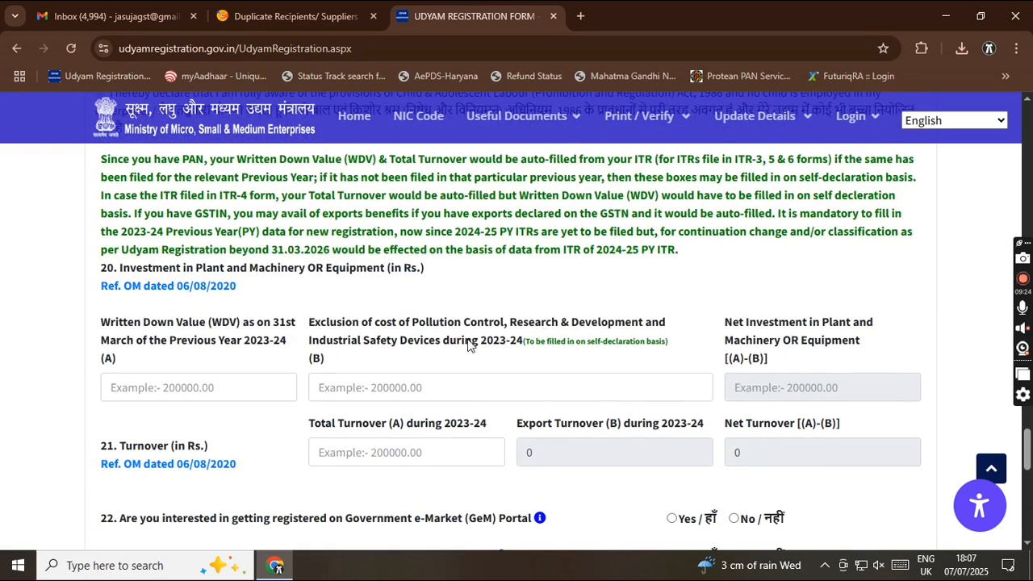
click(172, 391)
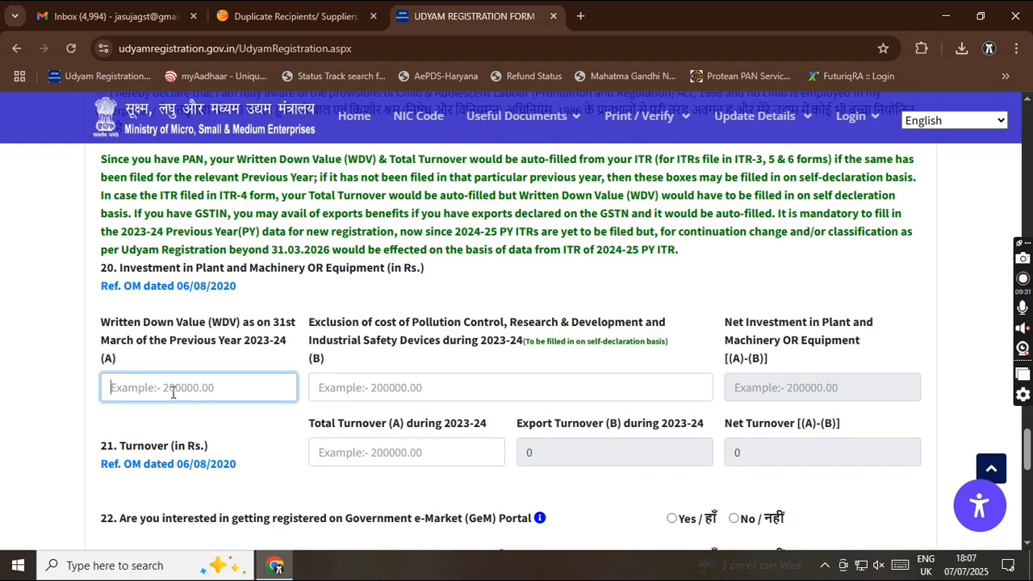
click(315, 387)
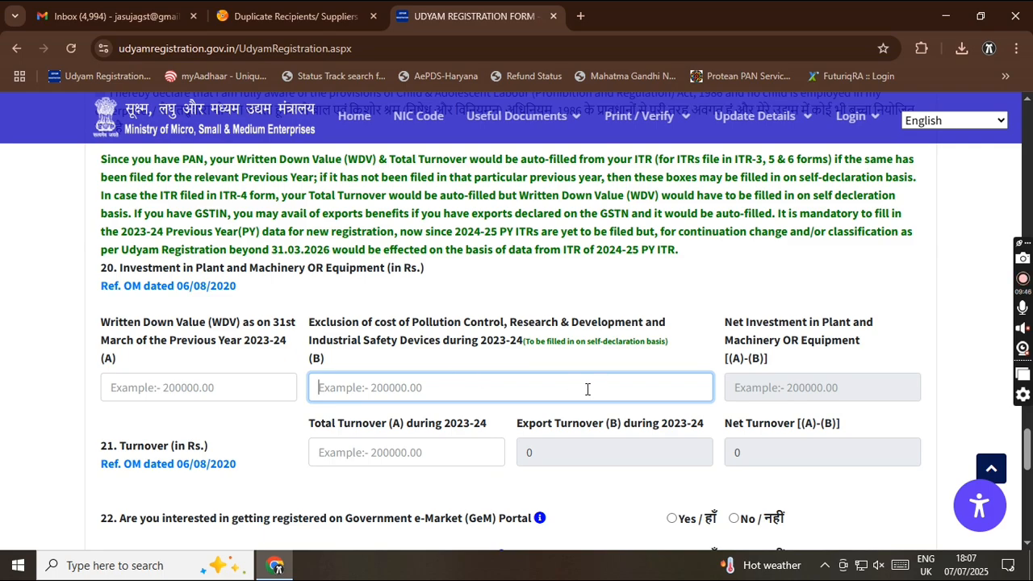
scroll(731, 394, down, 1)
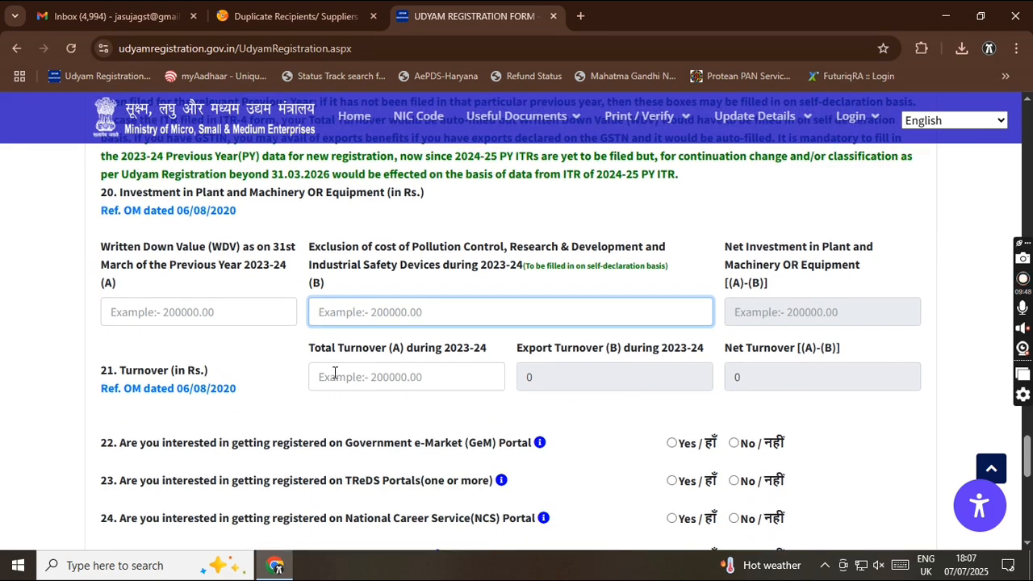
- Answer No to registering on the GeM, TReDS, National Career Service, NSIC B2B and Skill India Digital portals
click(386, 377)
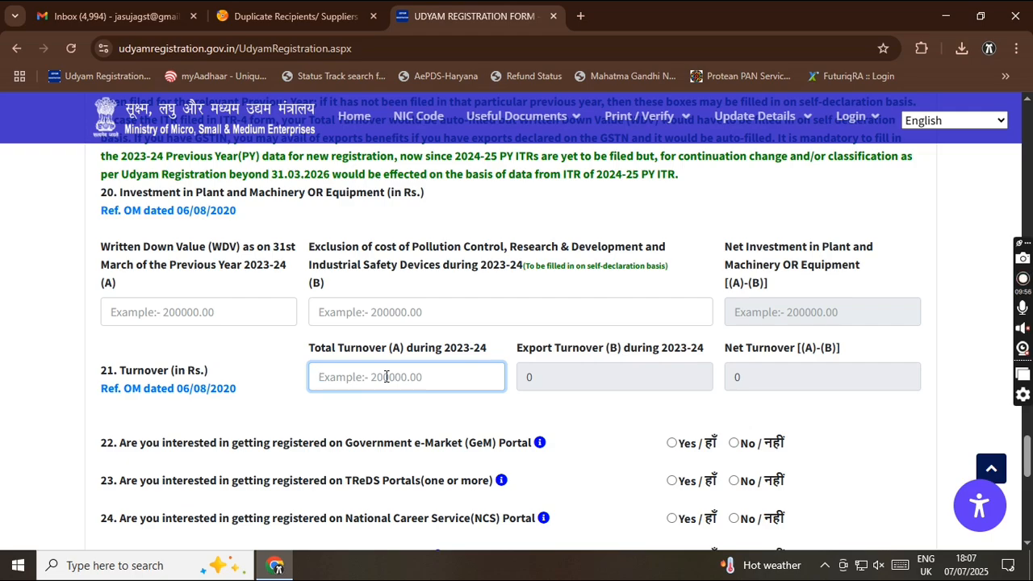
scroll(386, 377, down, 1)
scroll(674, 371, down, 2)
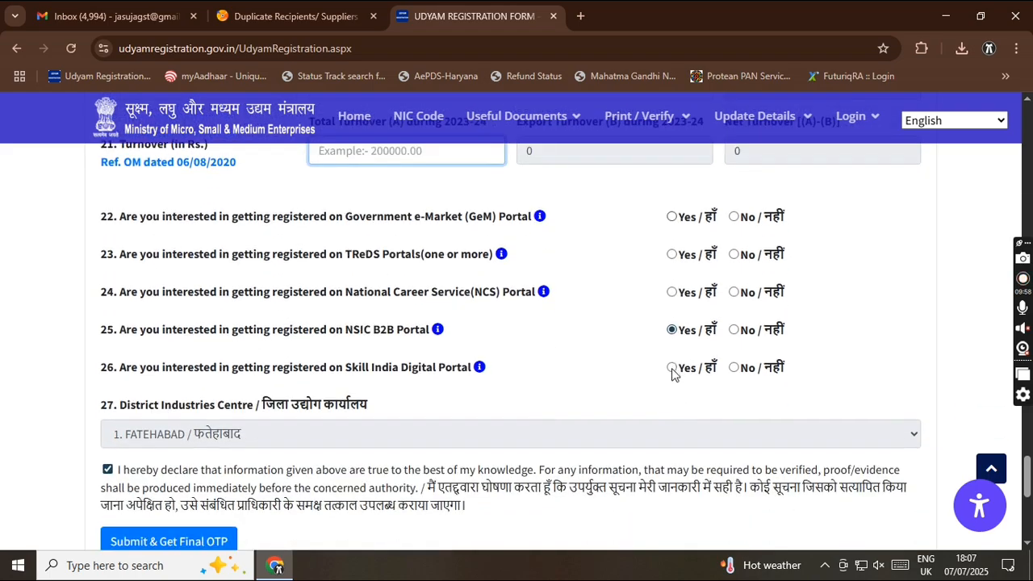
click(734, 217)
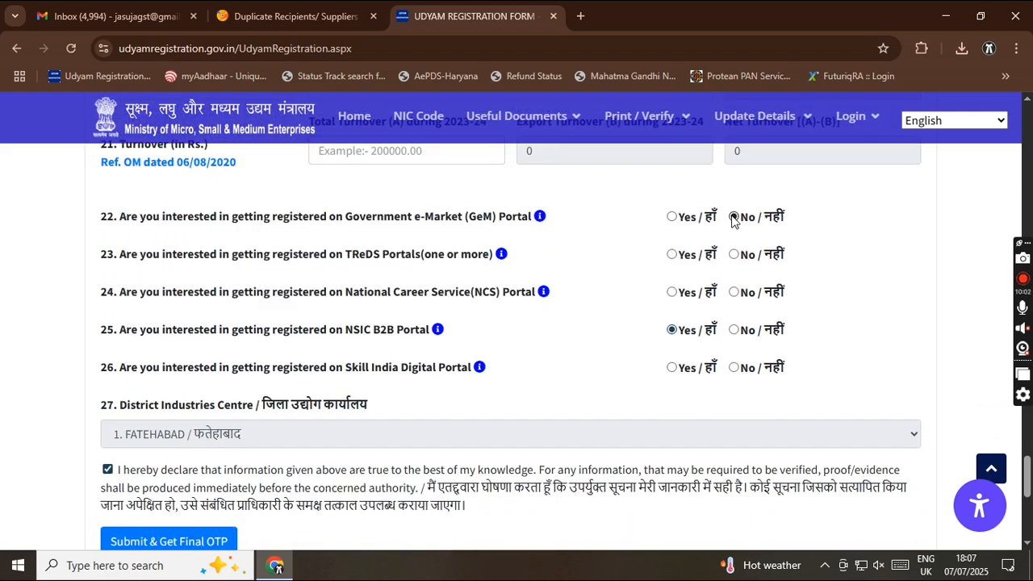
click(734, 254)
click(734, 293)
click(734, 330)
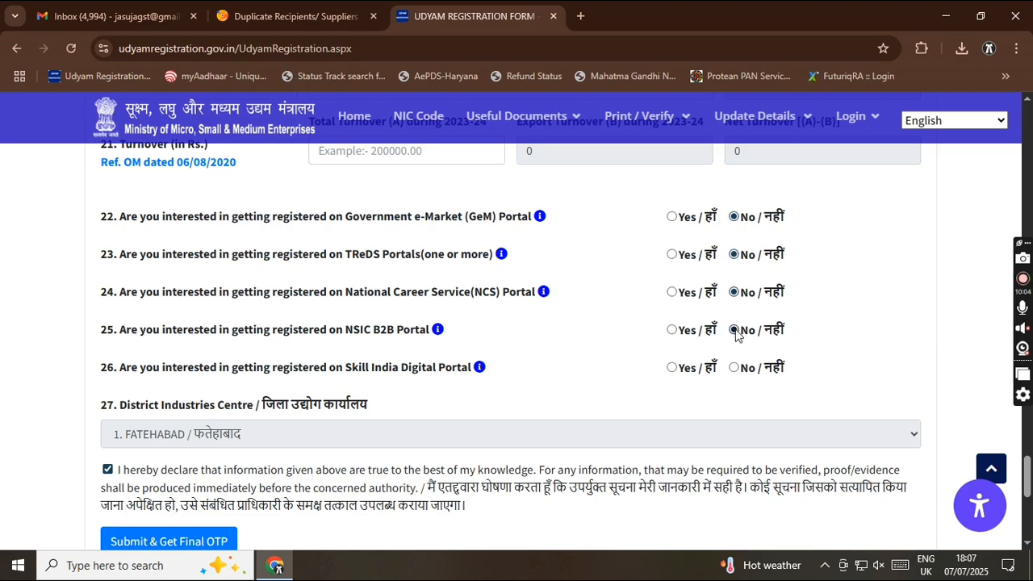
click(733, 368)
- Review the declaration below the portal questions, submit the registration form and request the final OTP
scroll(565, 353, down, 2)
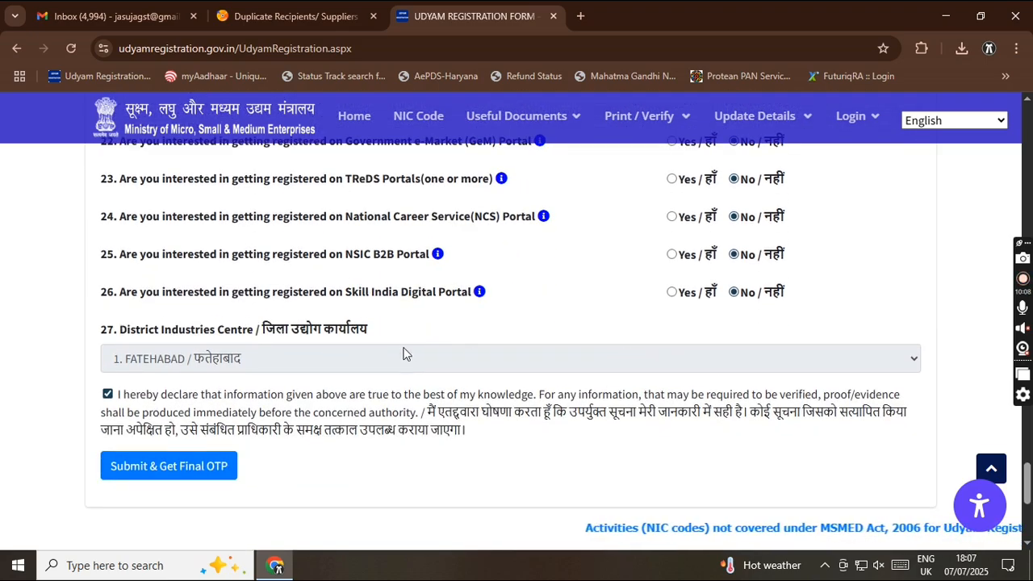
scroll(405, 354, up, 2)
scroll(359, 373, down, 1)
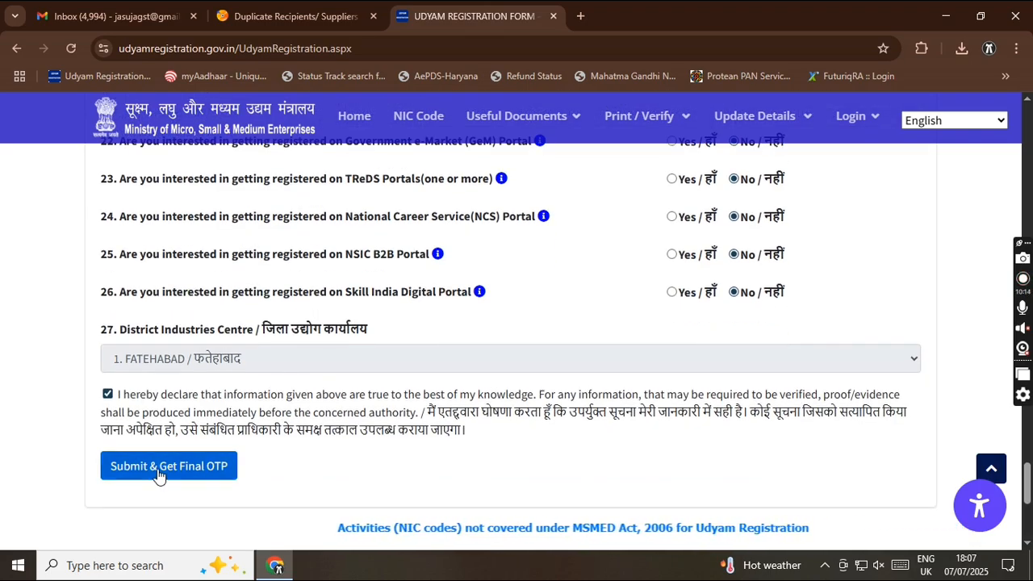
click(159, 466)
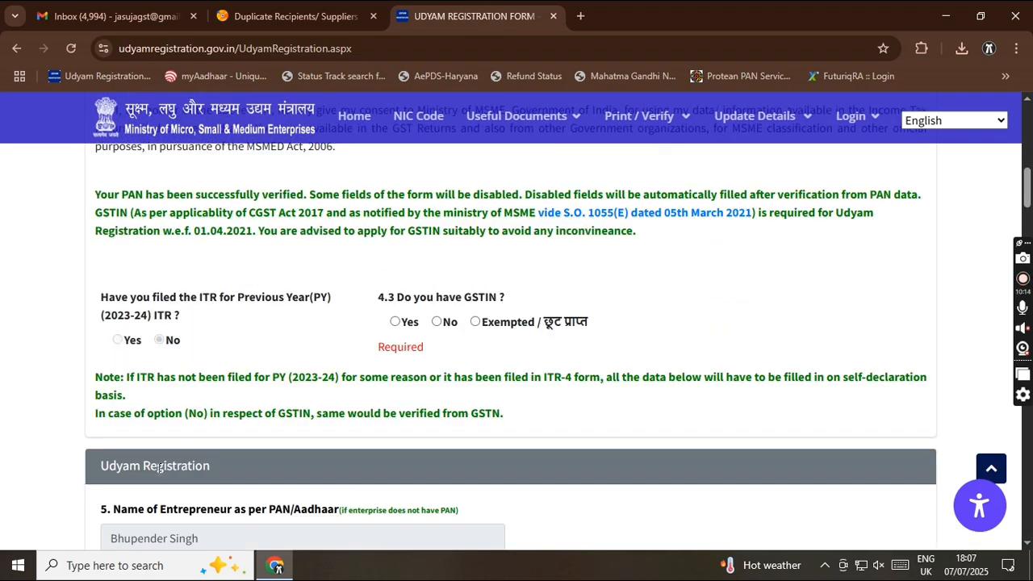
- Set the GSTIN question to Exempted and go through the remaining required fields down to the final submission section
click(476, 322)
scroll(432, 345, down, 15)
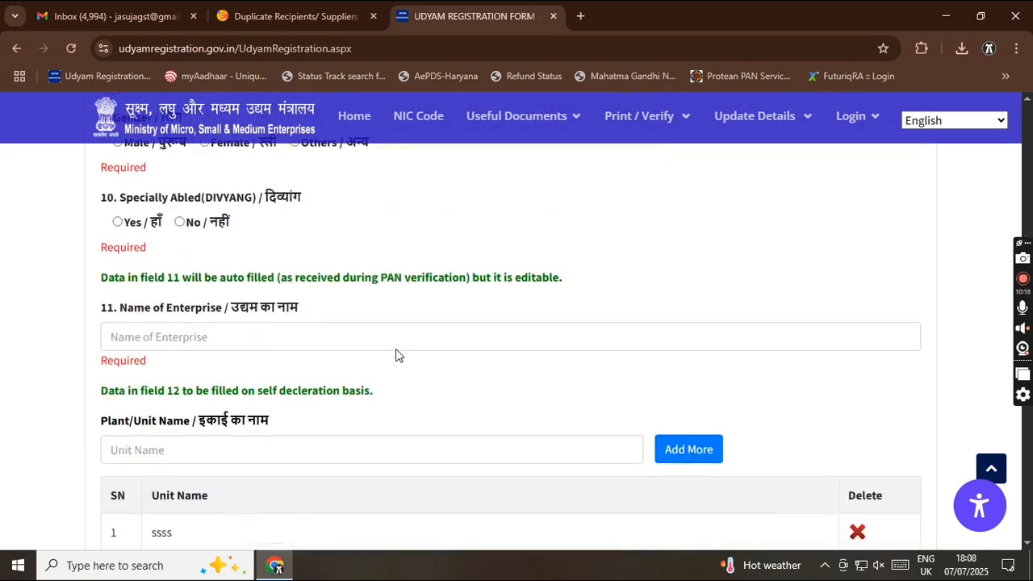
scroll(395, 353, down, 20)
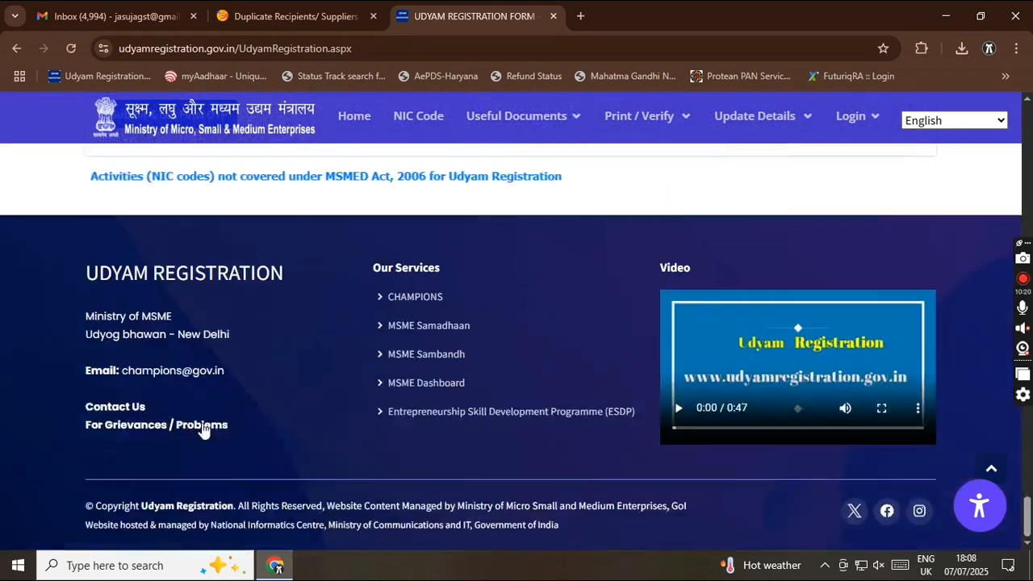
scroll(201, 428, up, 4)
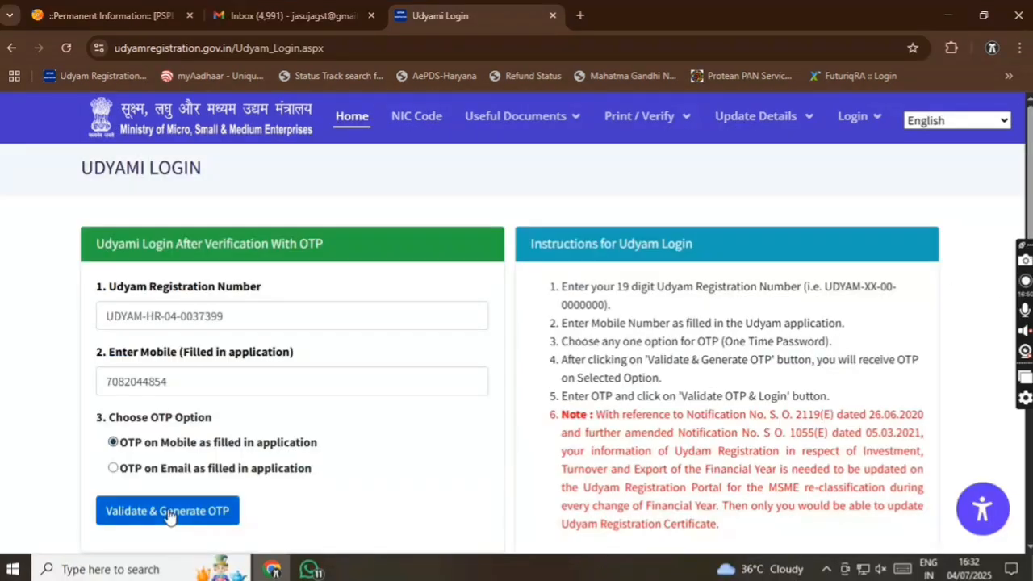
- Request the Udyam login OTP on the registered mobile, enter the one-time password and log in
click(173, 512)
scroll(218, 457, down, 3)
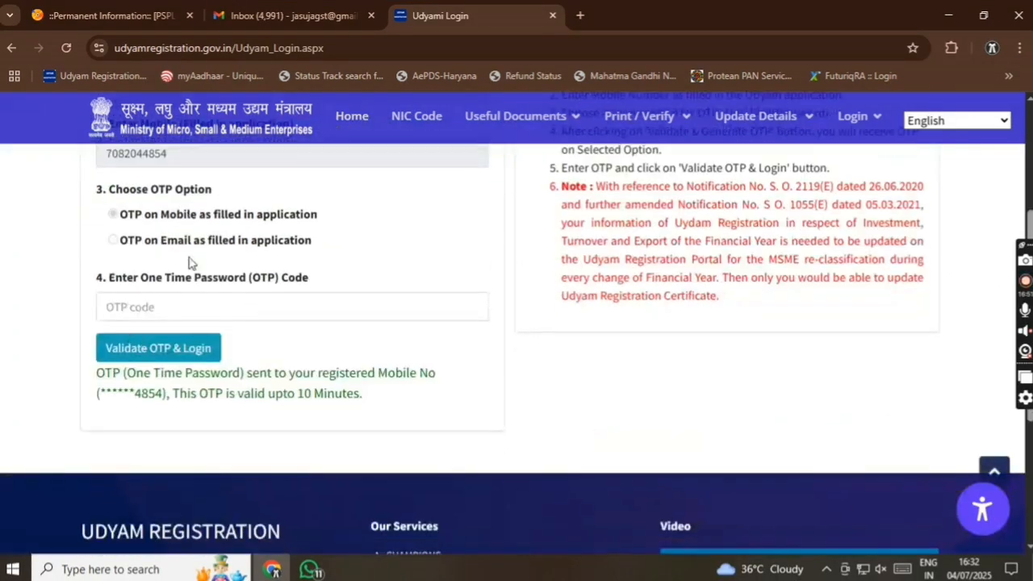
click(164, 307)
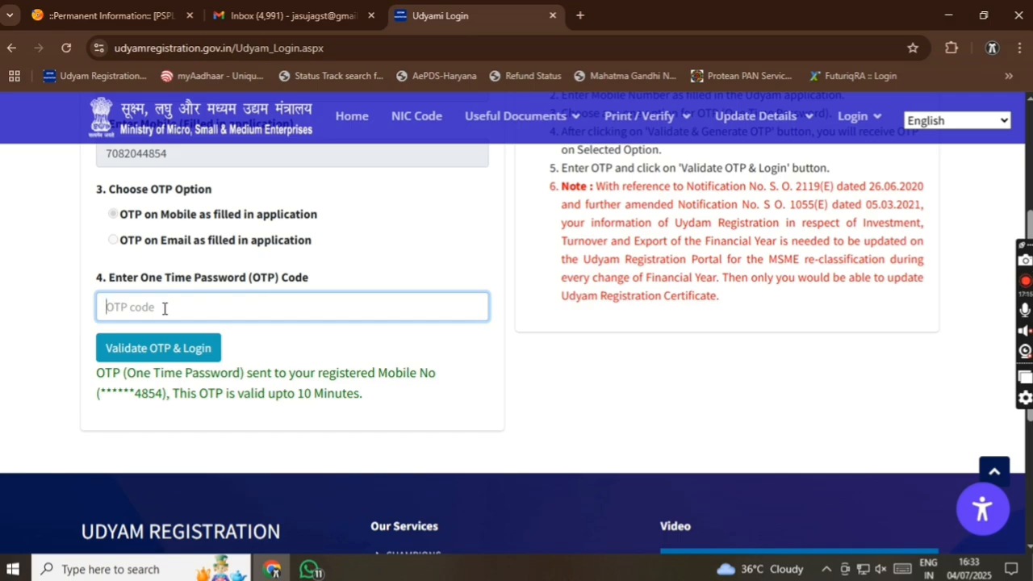
click(159, 356)
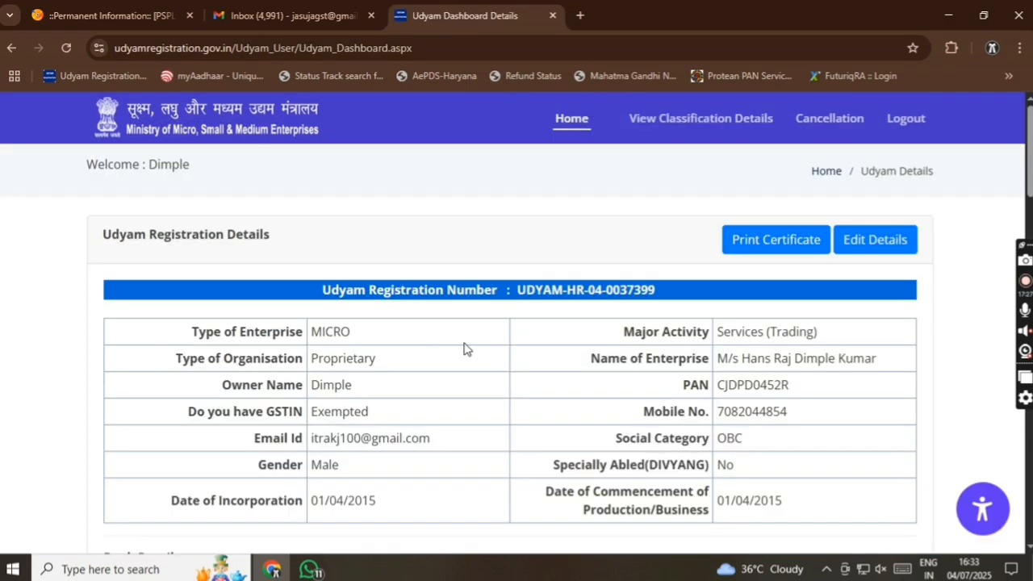
- Open the printable Udyam registration certificate from the registration details and look through it from start to end
click(766, 245)
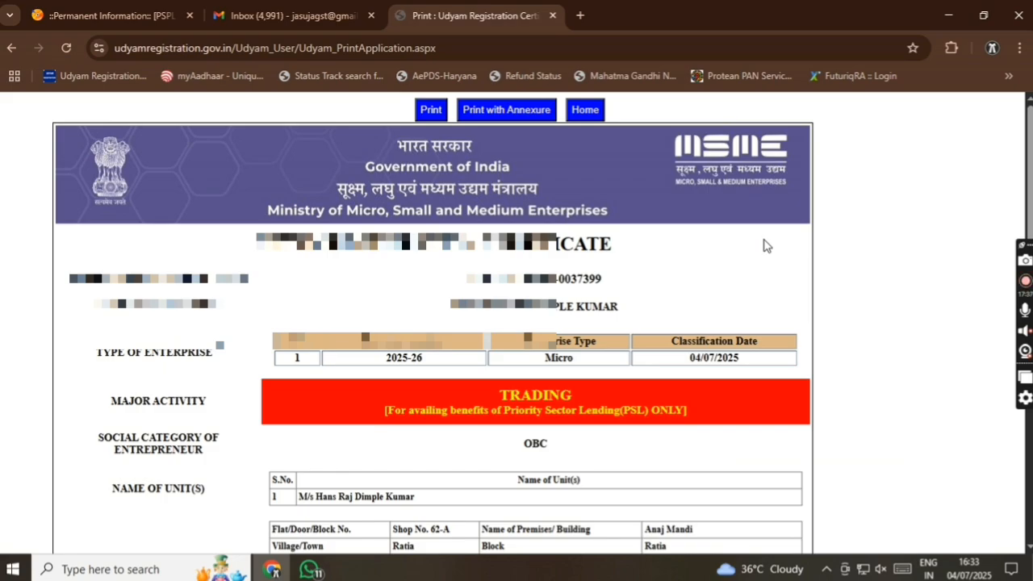
scroll(393, 249, down, 5)
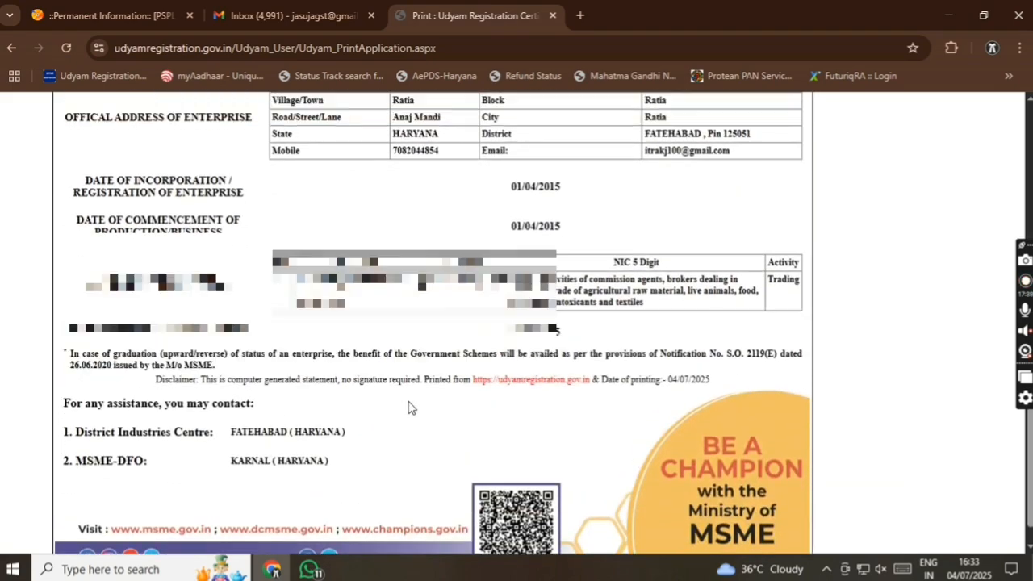
scroll(408, 408, up, 5)
scroll(569, 395, down, 5)
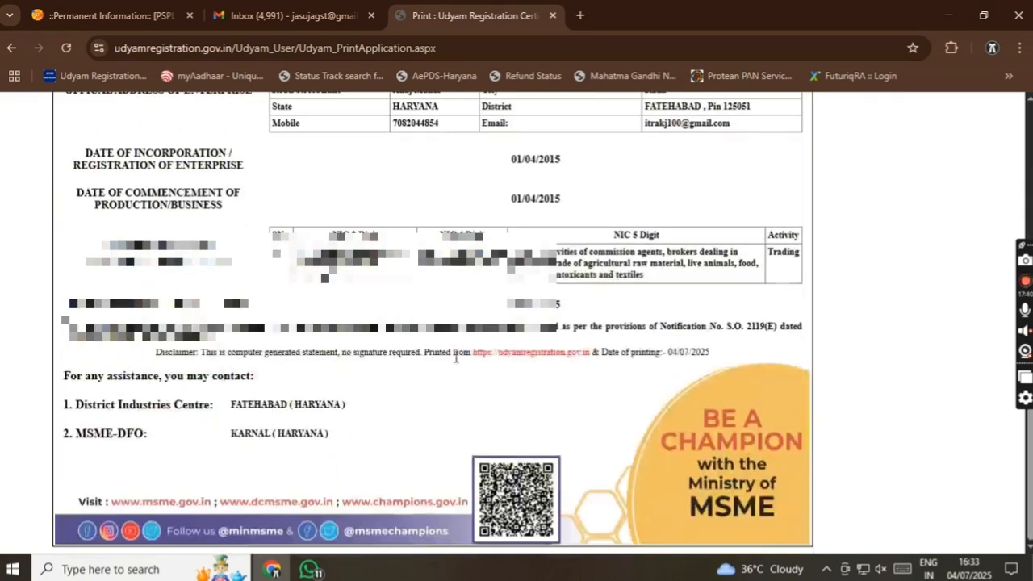
scroll(569, 396, up, 4)
scroll(569, 396, up, 1)
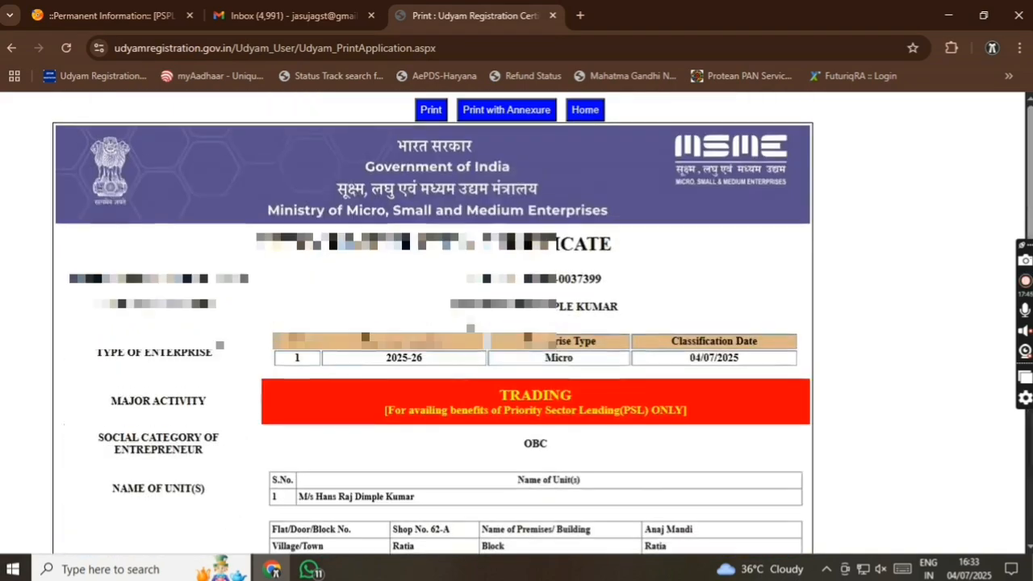
- Start printing the certificate with annexure, set the customised scale to 92 and check the page preview
click(514, 113)
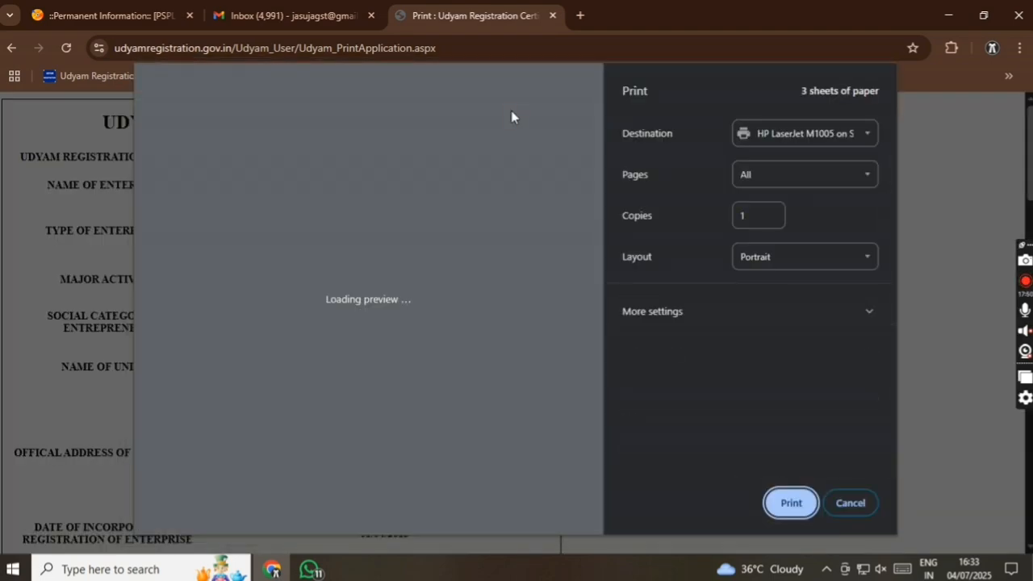
click(710, 311)
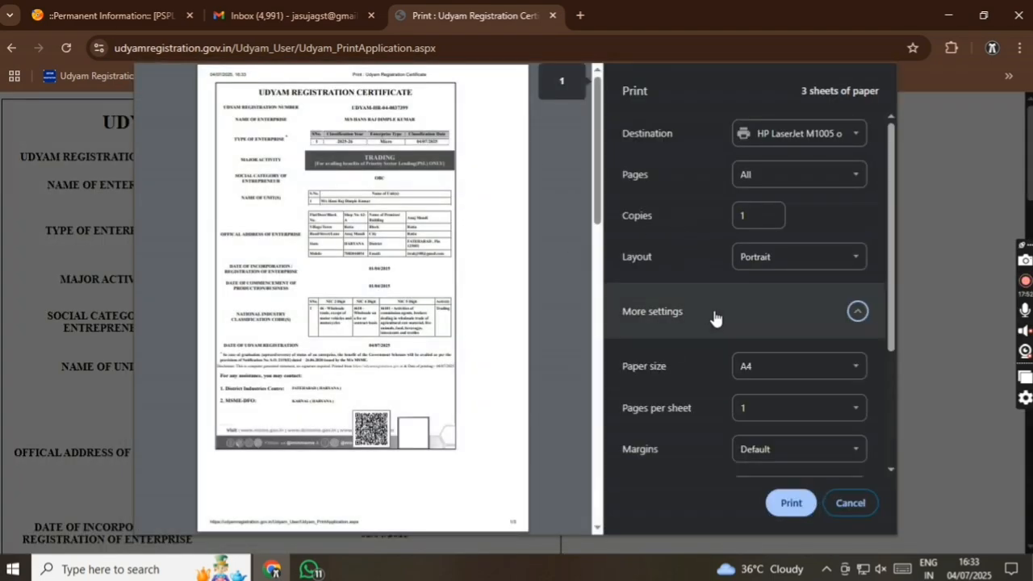
scroll(715, 316, down, 3)
click(774, 364)
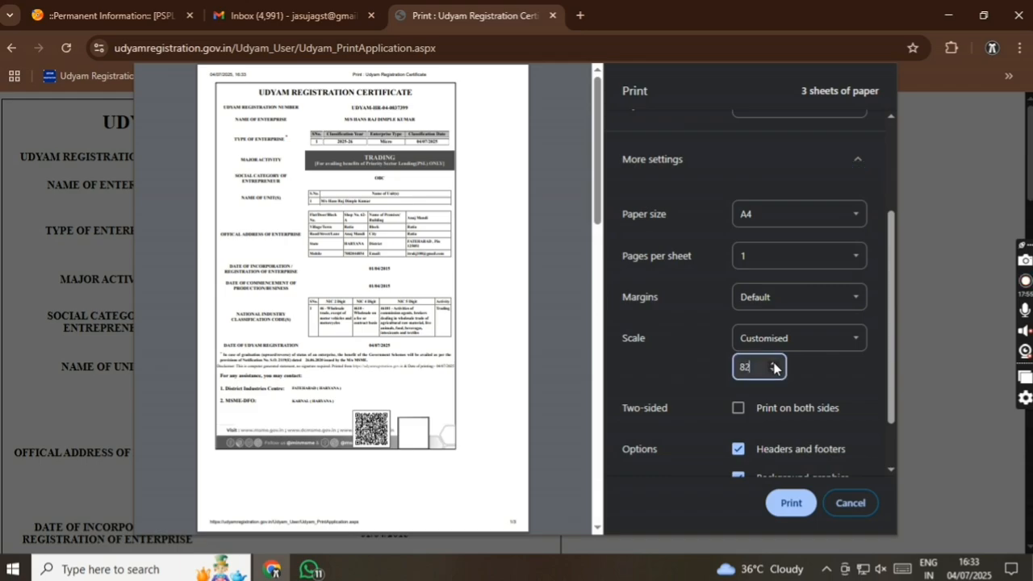
click(773, 363)
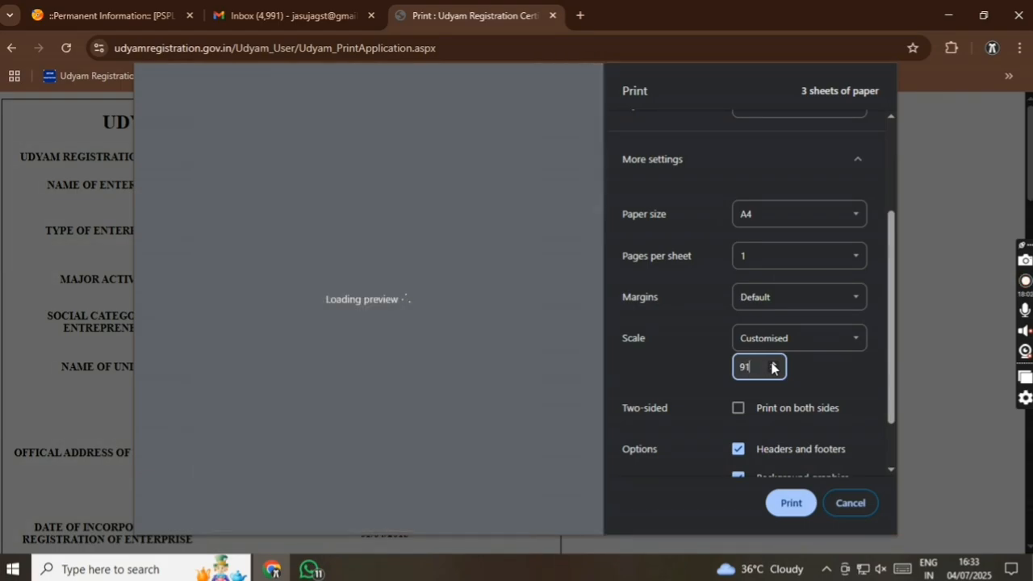
click(773, 365)
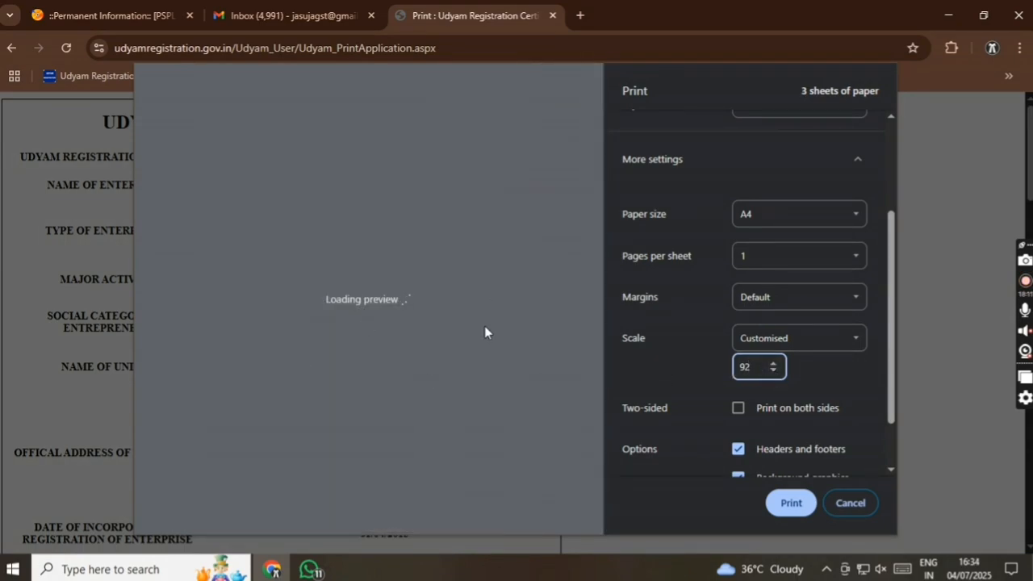
scroll(491, 213, down, 10)
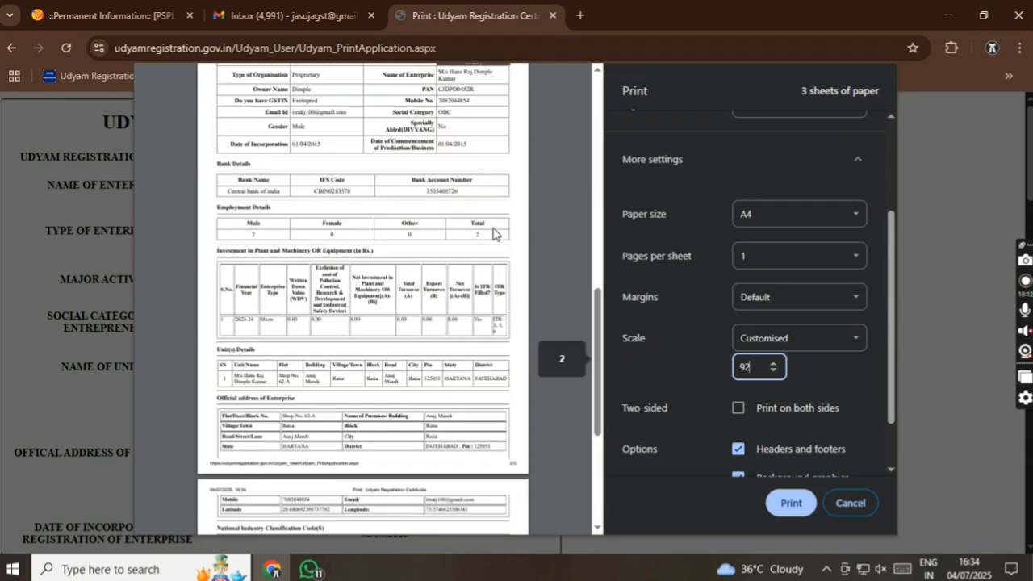
scroll(436, 276, up, 10)
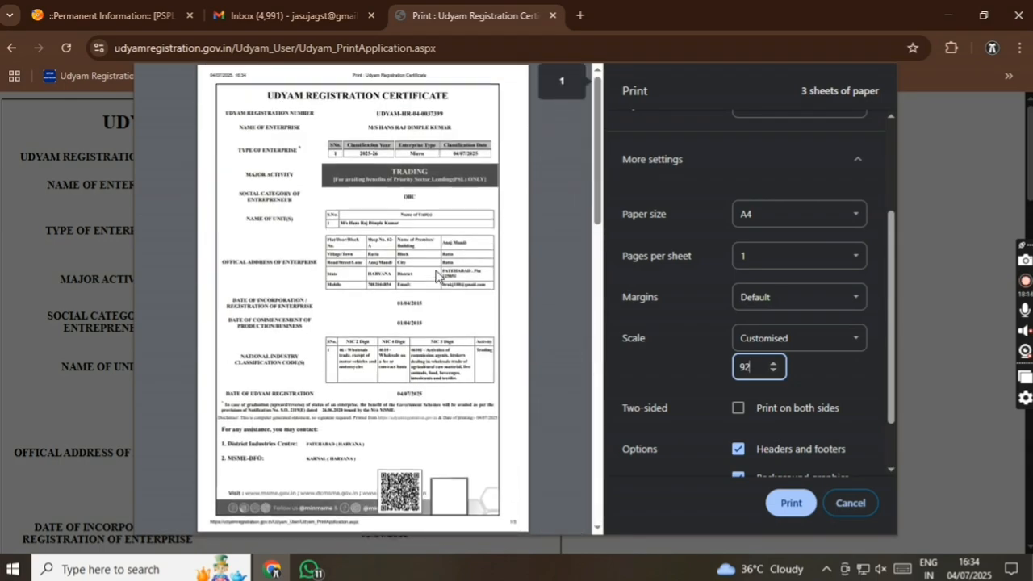
- Set the print destination to Save as PDF and save the certificate in Downloads as "Print _ Udyam Registration Certificate"
scroll(745, 334, up, 2)
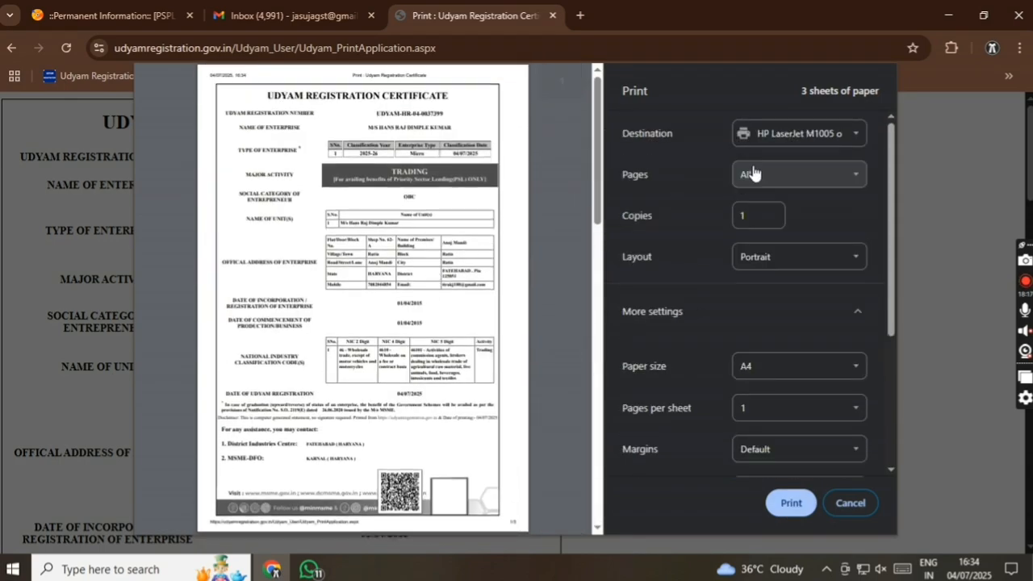
click(763, 136)
click(773, 176)
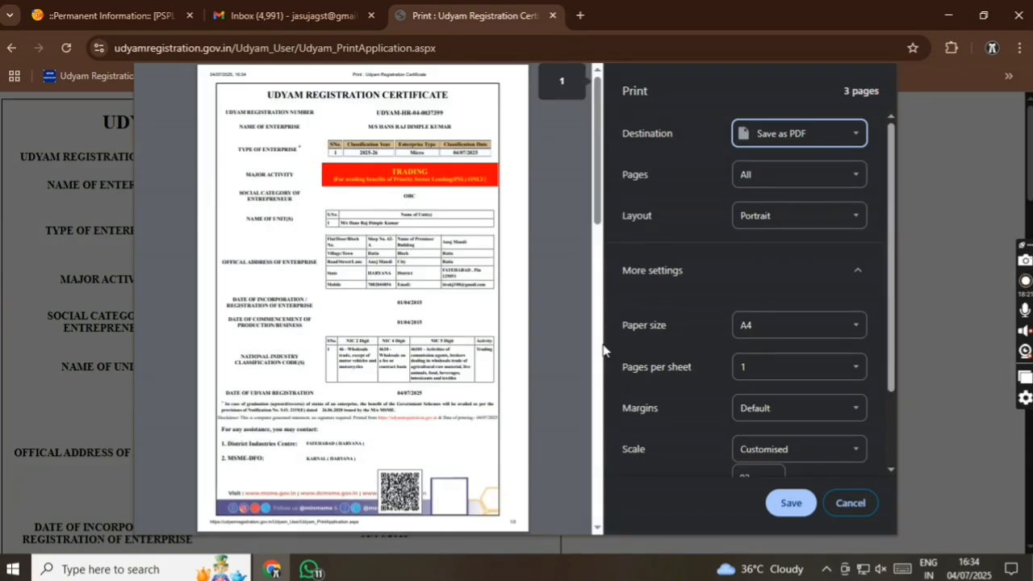
click(791, 503)
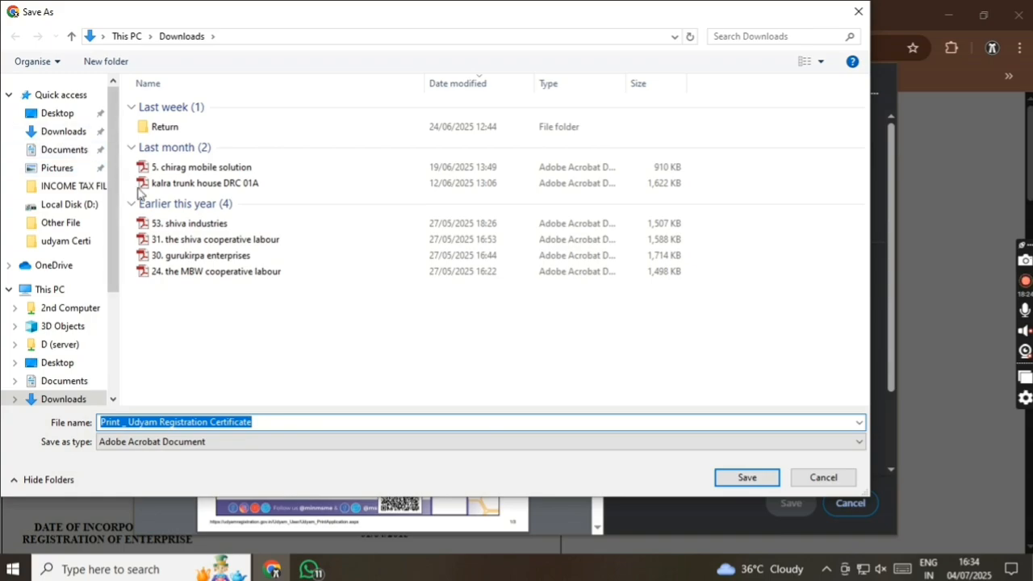
click(748, 478)
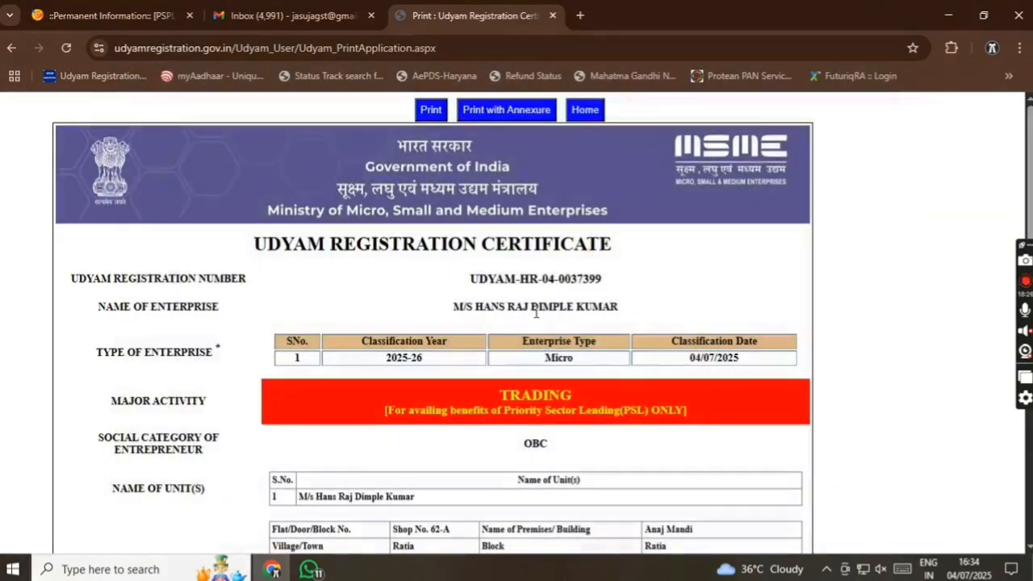